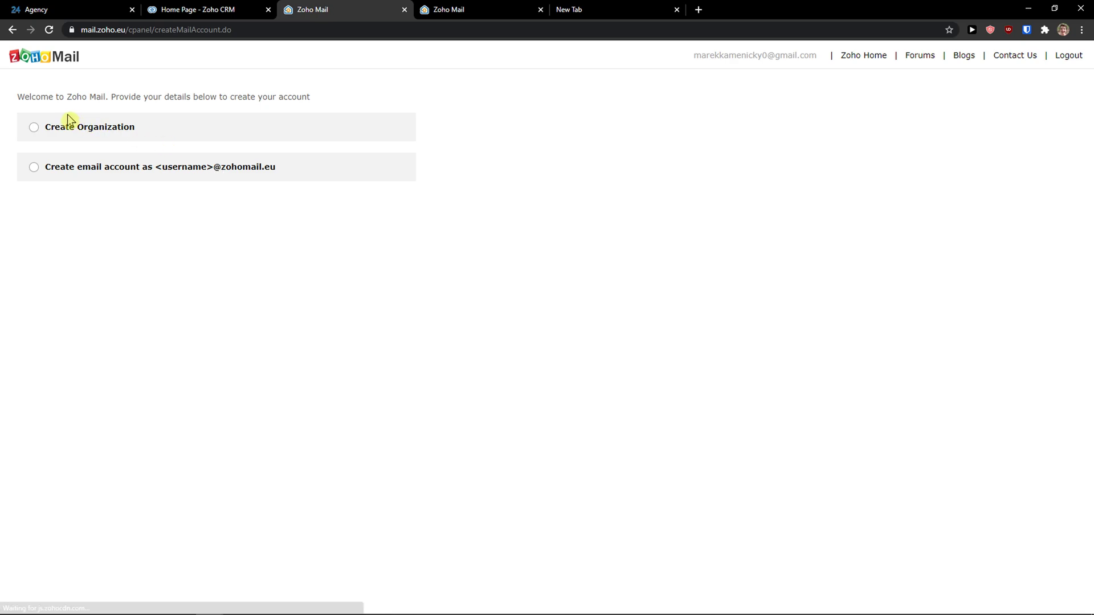
Choose a personal zohomail.eu mailbox instead of an organization account and create it
{"action": "left_click", "coordinate": [33, 129]}
{"action": "left_click_drag", "start_coordinate": [34, 157], "coordinate": [144, 184]}
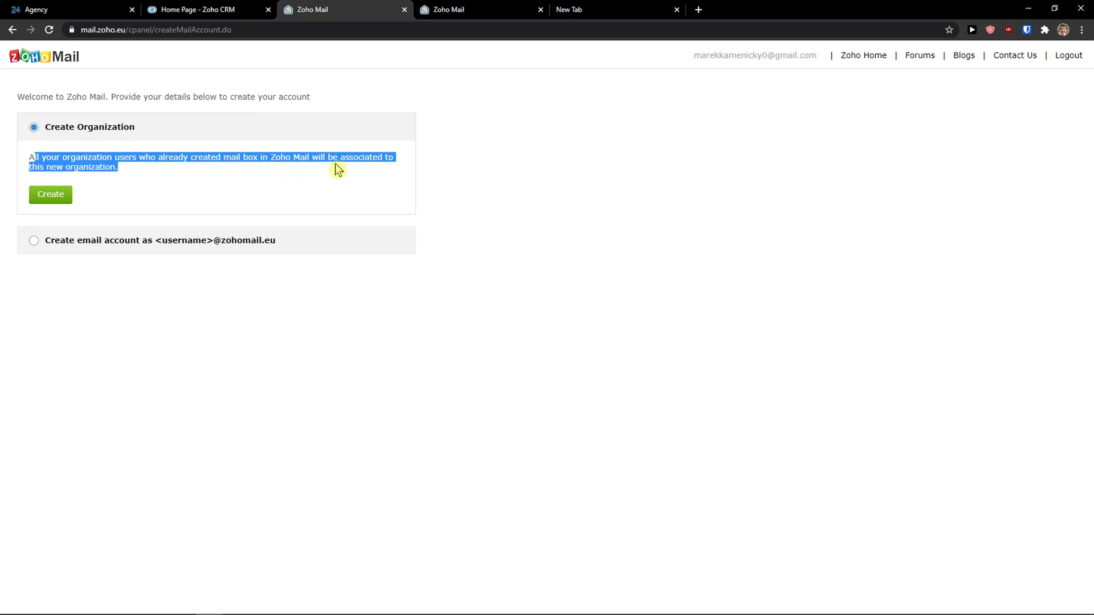
{"action": "left_click", "coordinate": [141, 175]}
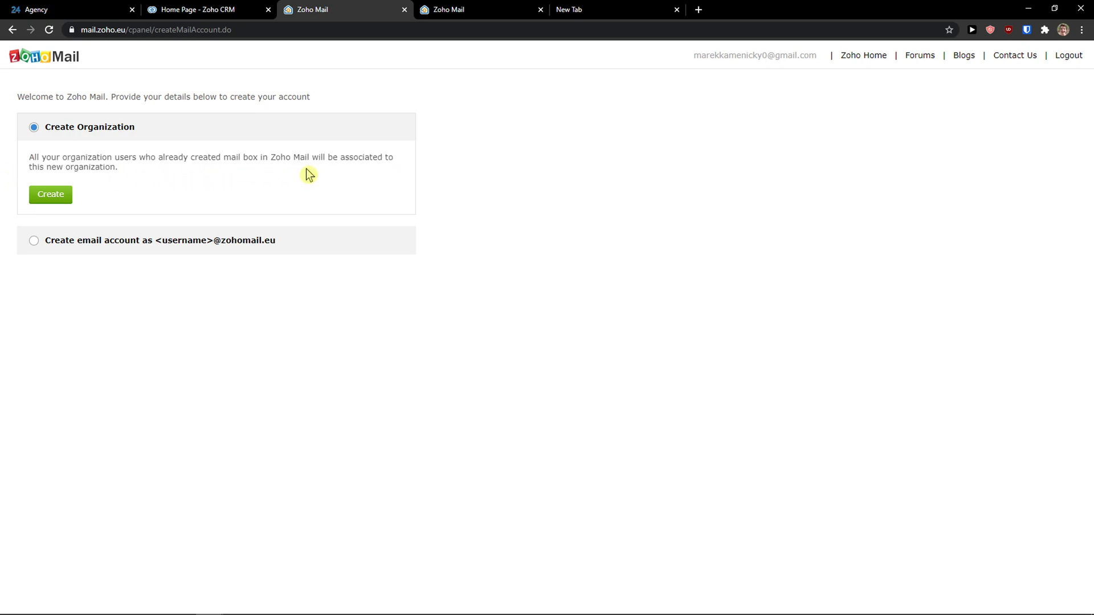
{"action": "left_click_drag", "start_coordinate": [132, 174], "coordinate": [12, 164]}
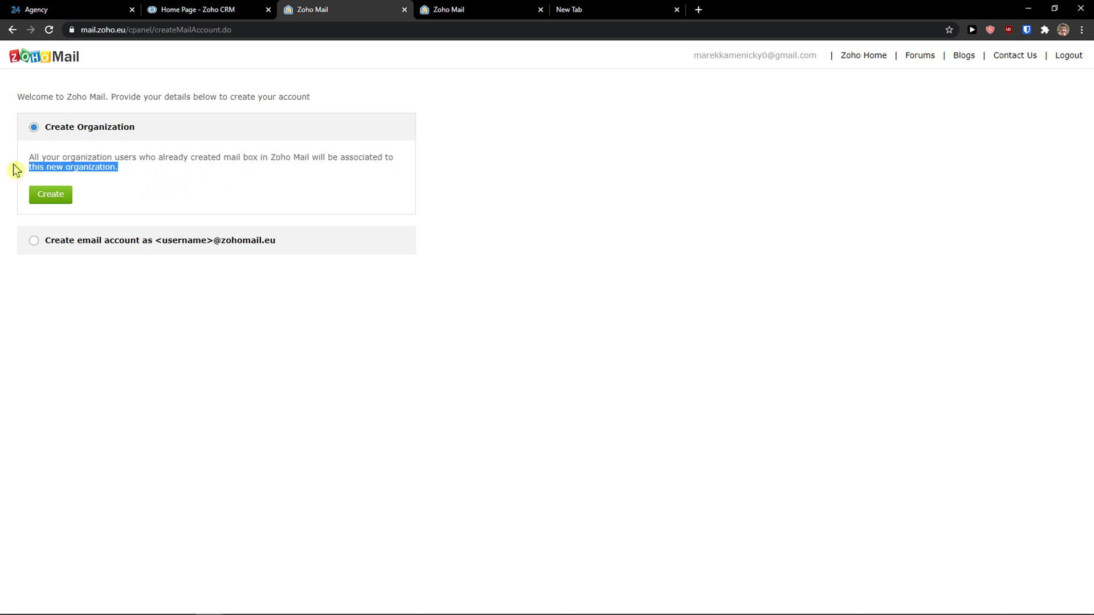
{"action": "left_click", "coordinate": [34, 240]}
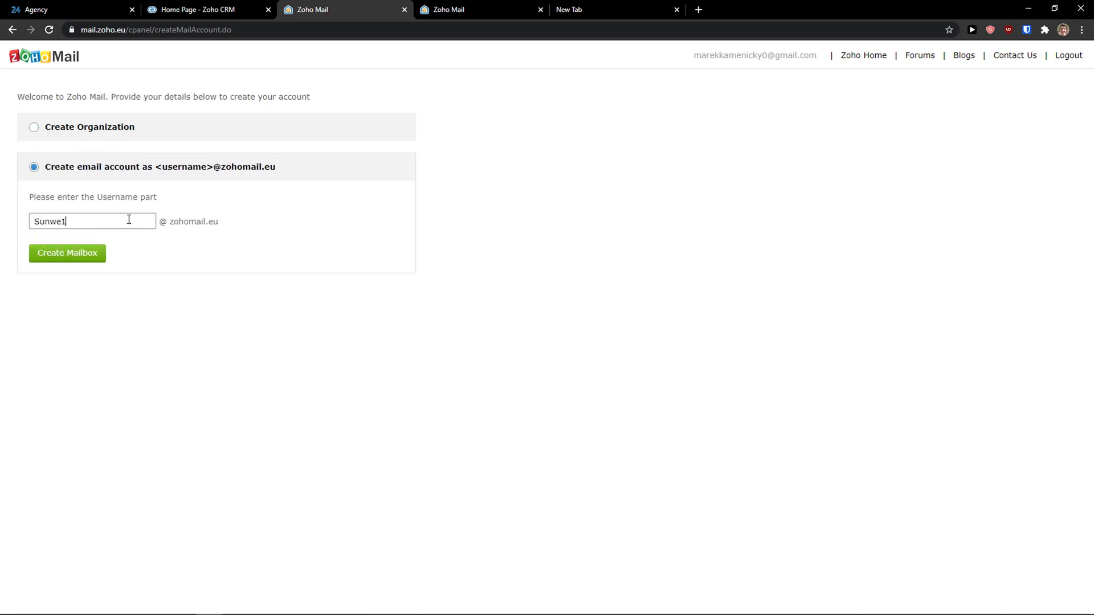
{"action": "left_click", "coordinate": [90, 261]}
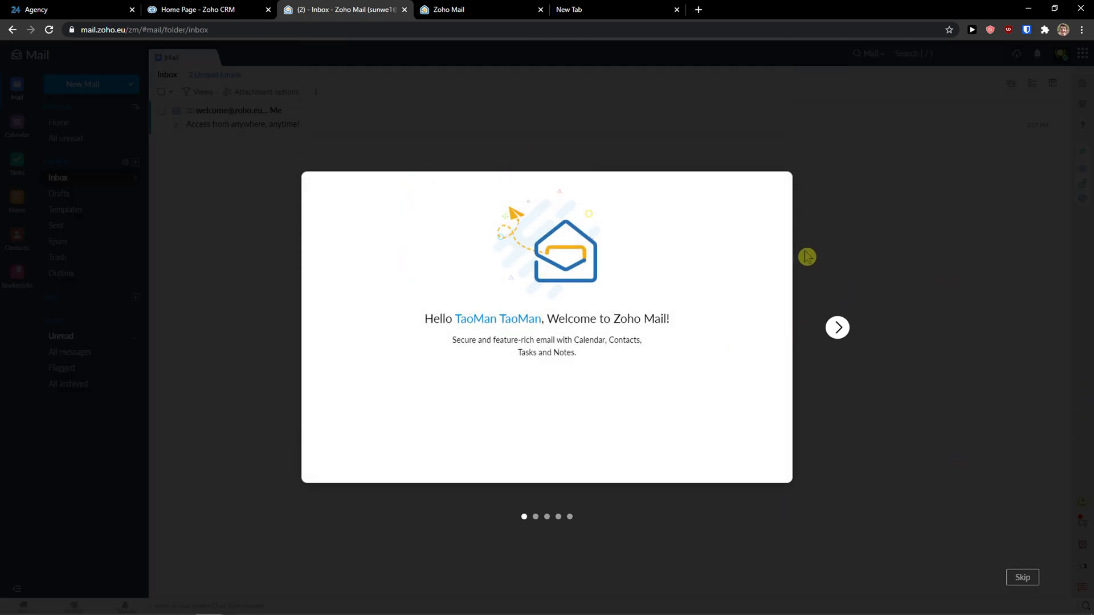
Keep English as the language and GMT -10:00 Hawaii as the time zone
{"action": "left_click", "coordinate": [837, 327]}
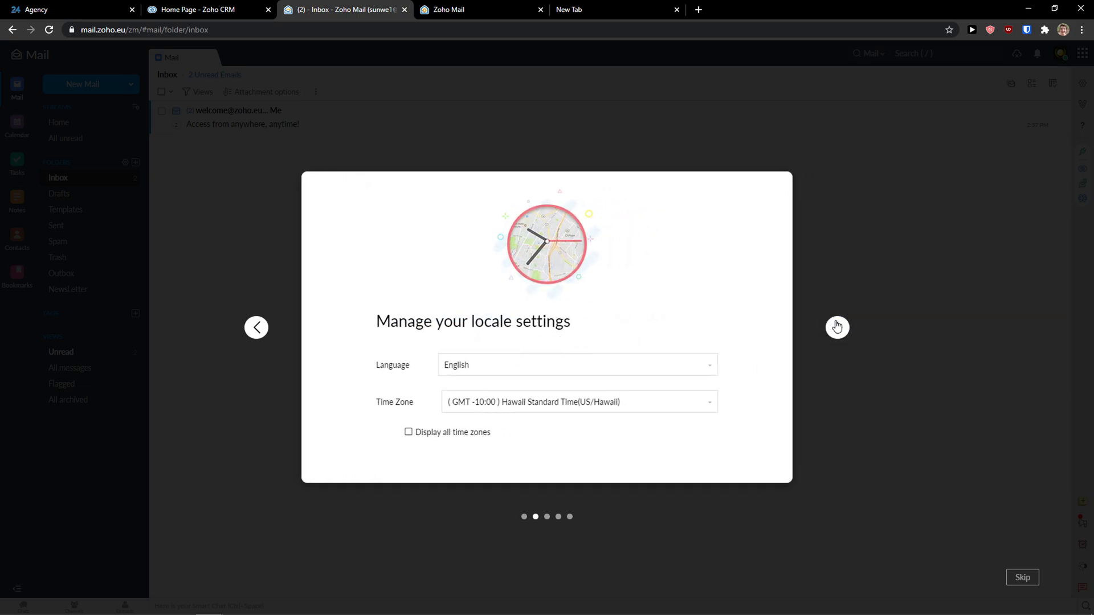
{"action": "left_click_drag", "start_coordinate": [402, 321], "coordinate": [573, 323]}
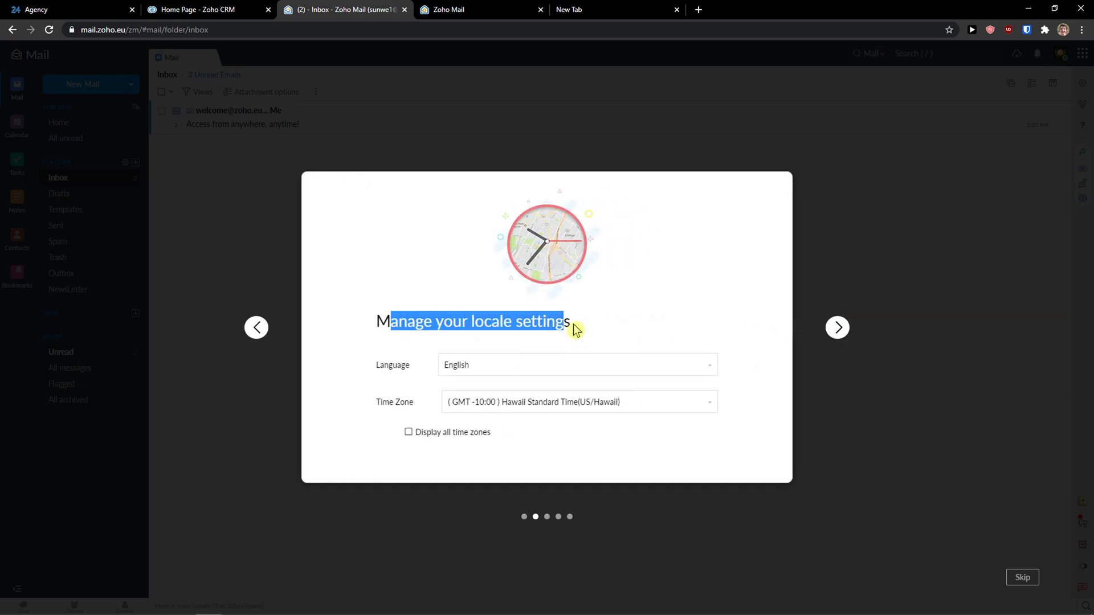
{"action": "left_click", "coordinate": [573, 369]}
{"action": "left_click", "coordinate": [501, 370]}
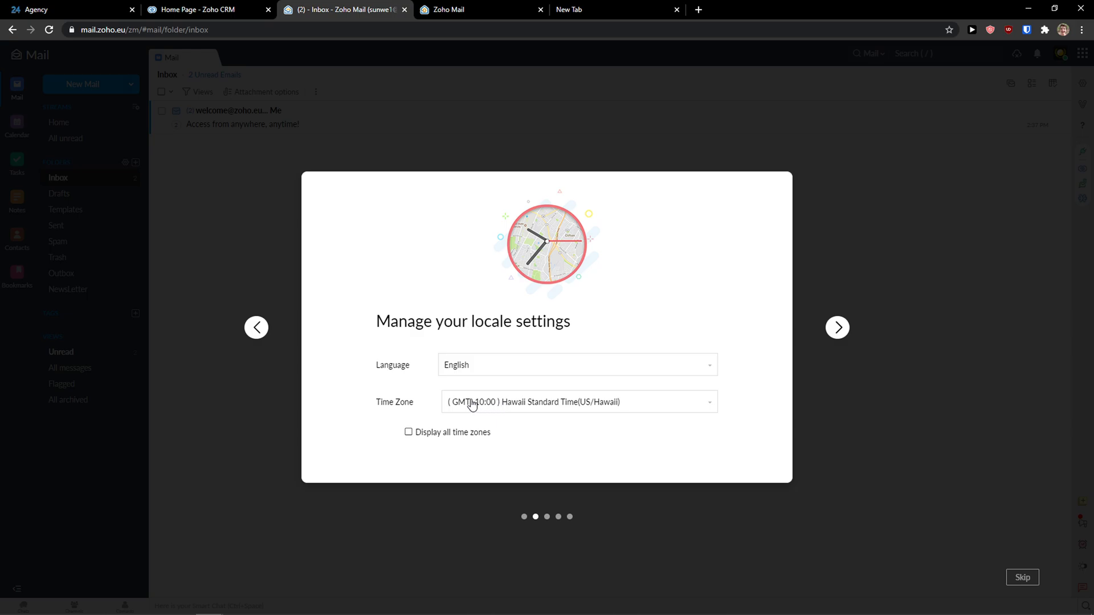
{"action": "left_click", "coordinate": [495, 402]}
{"action": "left_click", "coordinate": [392, 422]}
Replace the display name with the mailbox username
{"action": "left_click", "coordinate": [838, 328]}
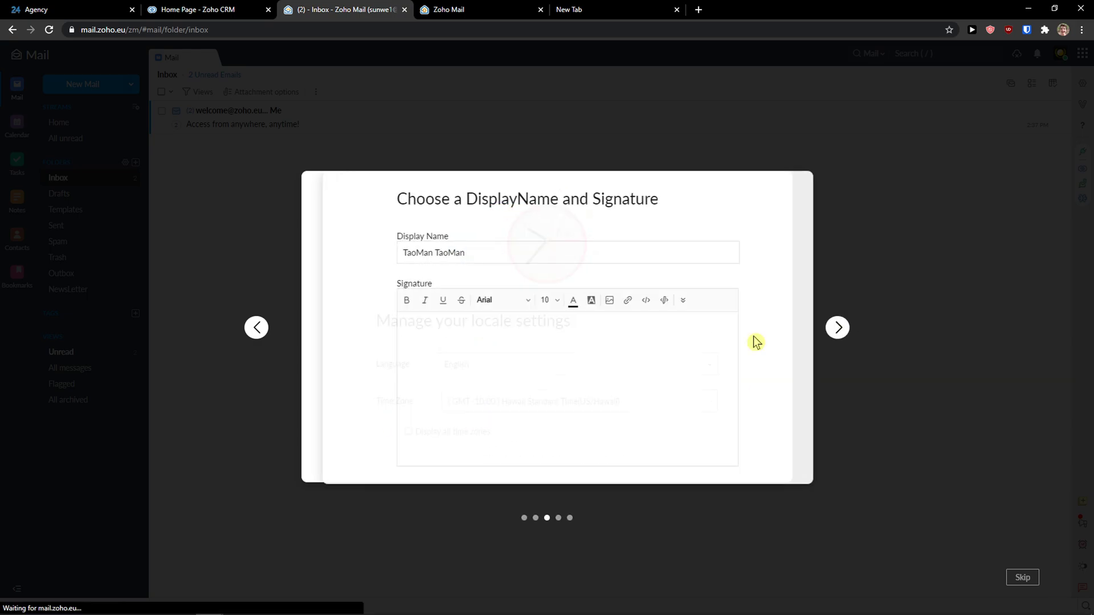
{"action": "left_click_drag", "start_coordinate": [483, 254], "coordinate": [243, 250]}
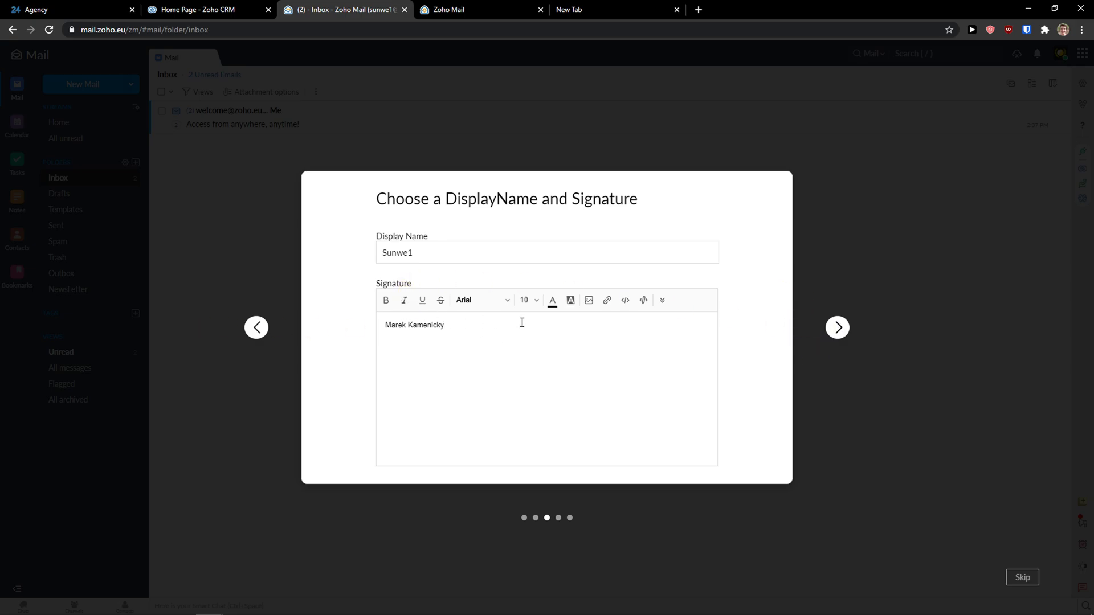
Format the whole signature bold and italic at font size 18
{"action": "key", "text": "ctrl+a"}
{"action": "left_click", "coordinate": [404, 300]}
{"action": "left_click", "coordinate": [385, 300]}
{"action": "left_click", "coordinate": [528, 300]}
{"action": "left_click", "coordinate": [533, 402]}
{"action": "left_click", "coordinate": [536, 387]}
{"action": "left_click_drag", "start_coordinate": [435, 253], "coordinate": [323, 234]}
{"action": "left_click", "coordinate": [426, 246]}
{"action": "left_click", "coordinate": [838, 327]}
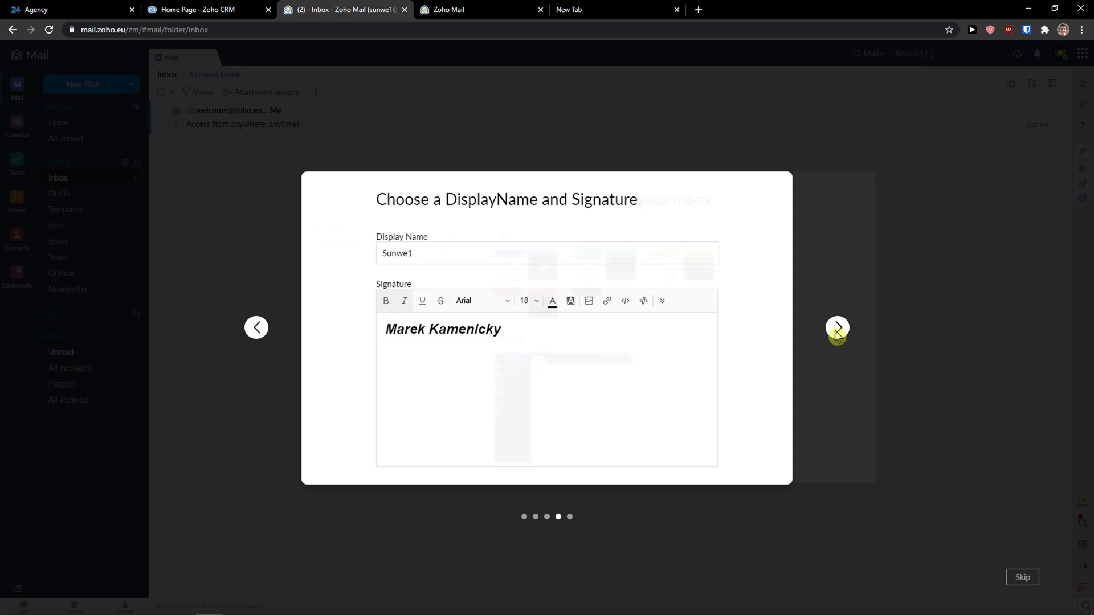
Settle on the dark-blue theme after trying dark-red and light-blue, then finish setup
{"action": "left_click", "coordinate": [470, 311]}
{"action": "left_click", "coordinate": [464, 272]}
{"action": "left_click", "coordinate": [437, 276]}
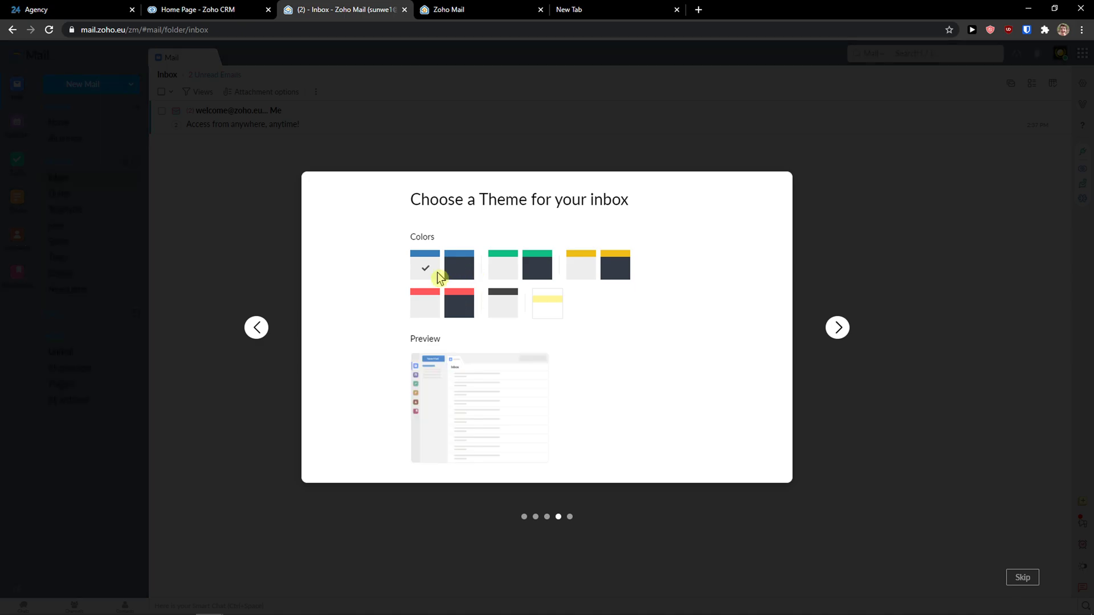
{"action": "left_click", "coordinate": [462, 272]}
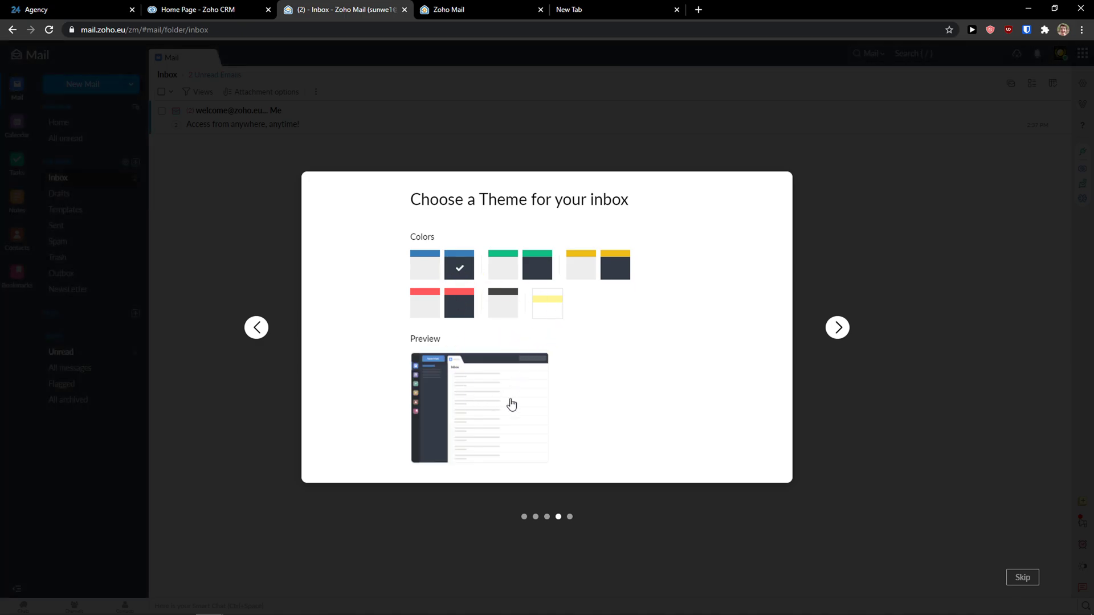
{"action": "left_click", "coordinate": [838, 329]}
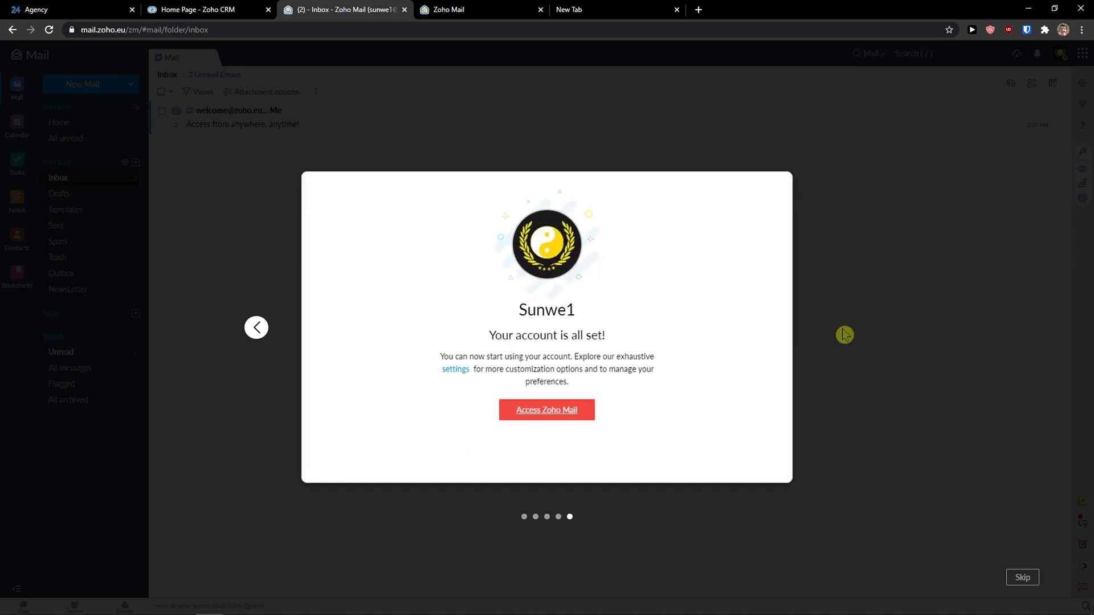
{"action": "left_click", "coordinate": [574, 413]}
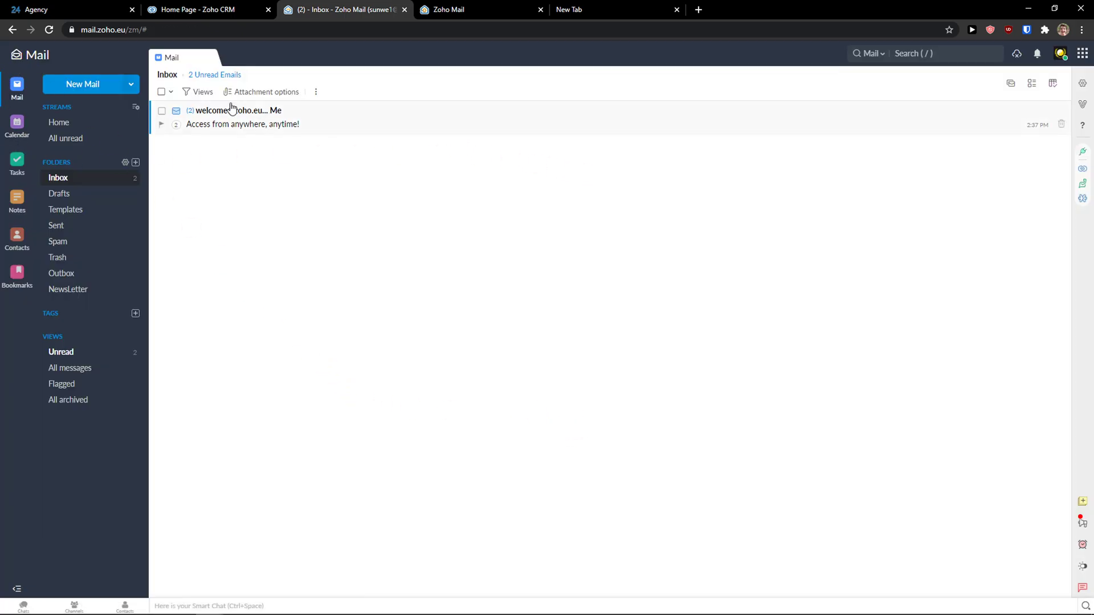
{"action": "left_click", "coordinate": [18, 128]}
{"action": "left_click", "coordinate": [17, 159]}
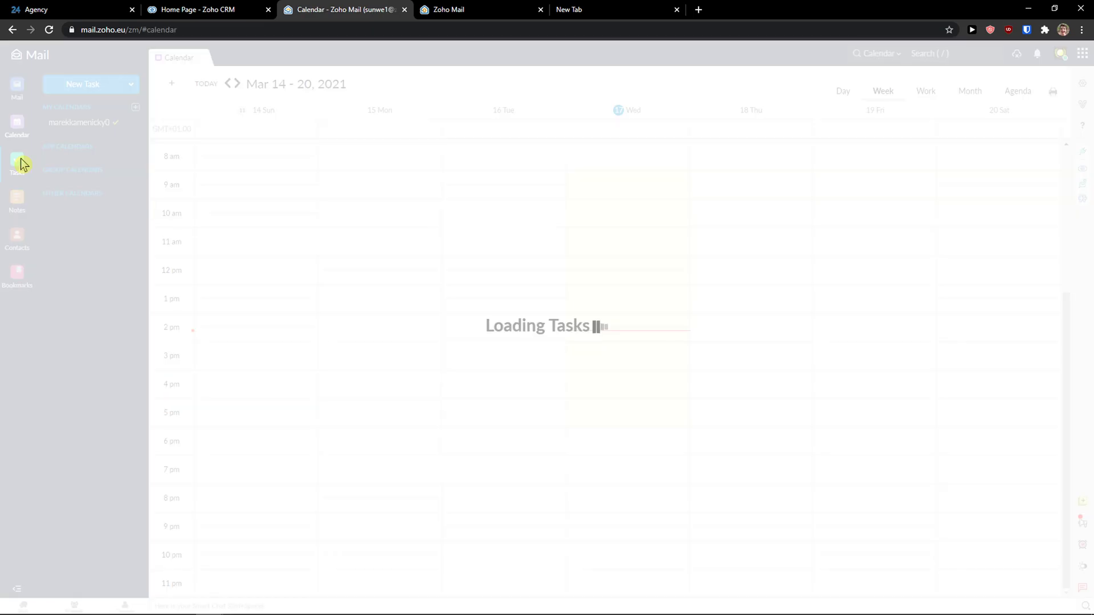
{"action": "left_click", "coordinate": [17, 215]}
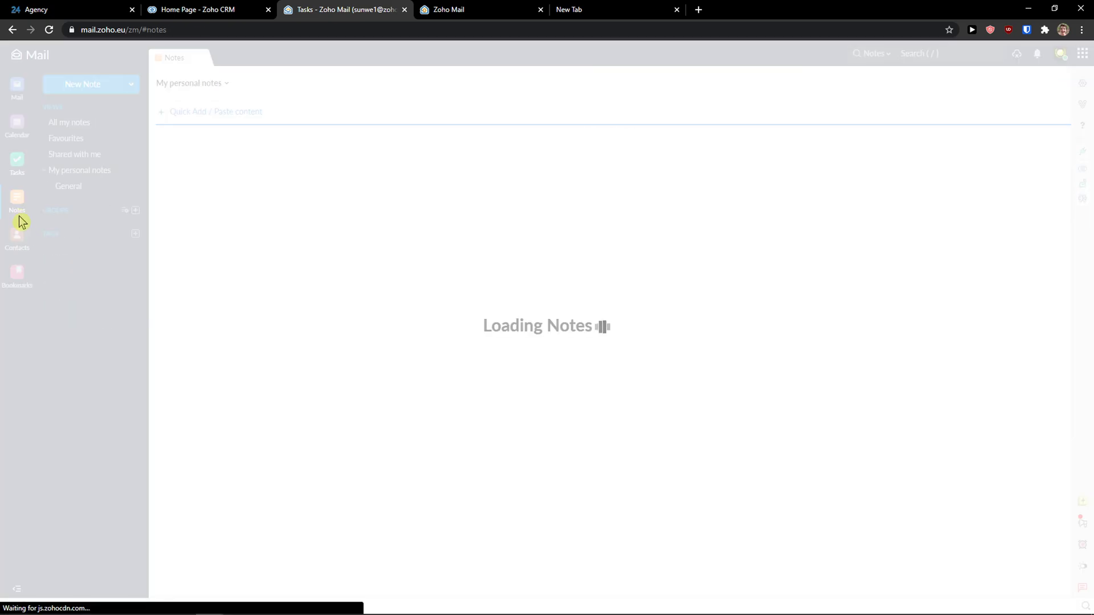
{"action": "left_click", "coordinate": [17, 242]}
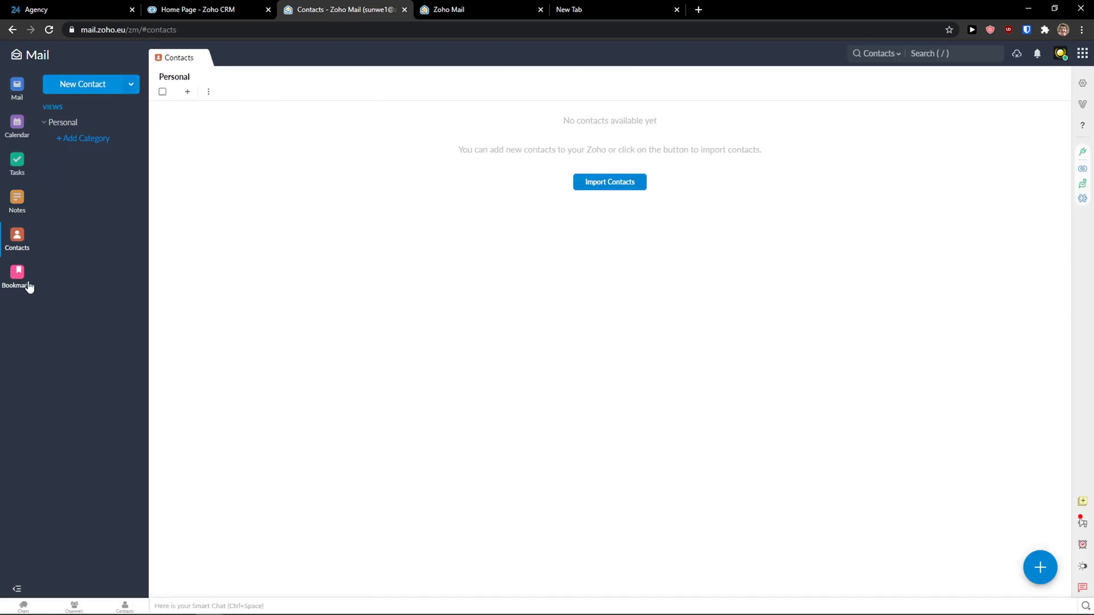
{"action": "left_click", "coordinate": [20, 281]}
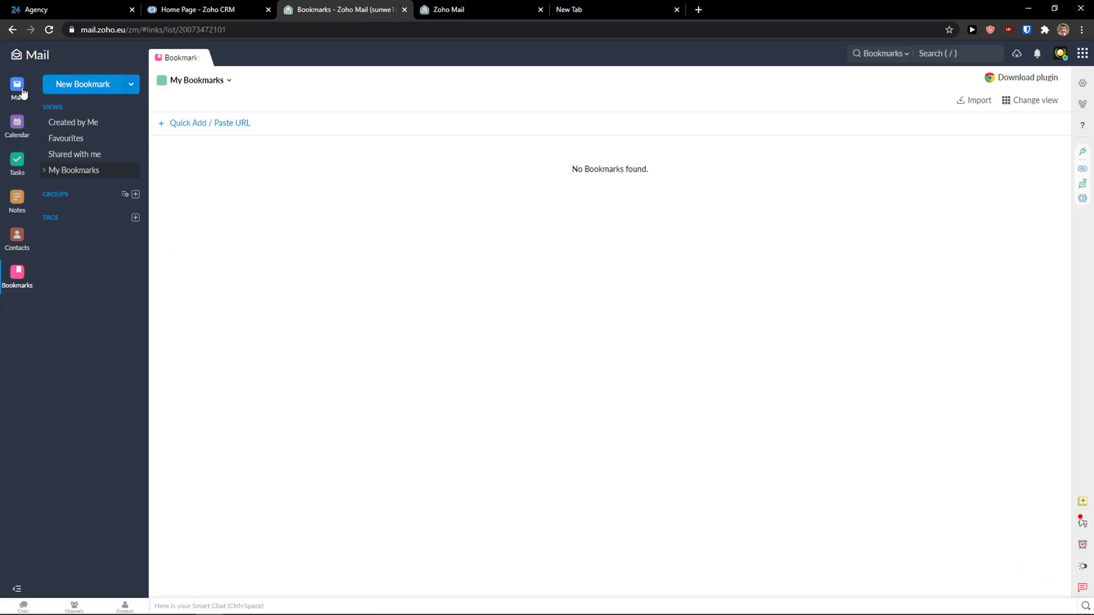
{"action": "left_click", "coordinate": [22, 91]}
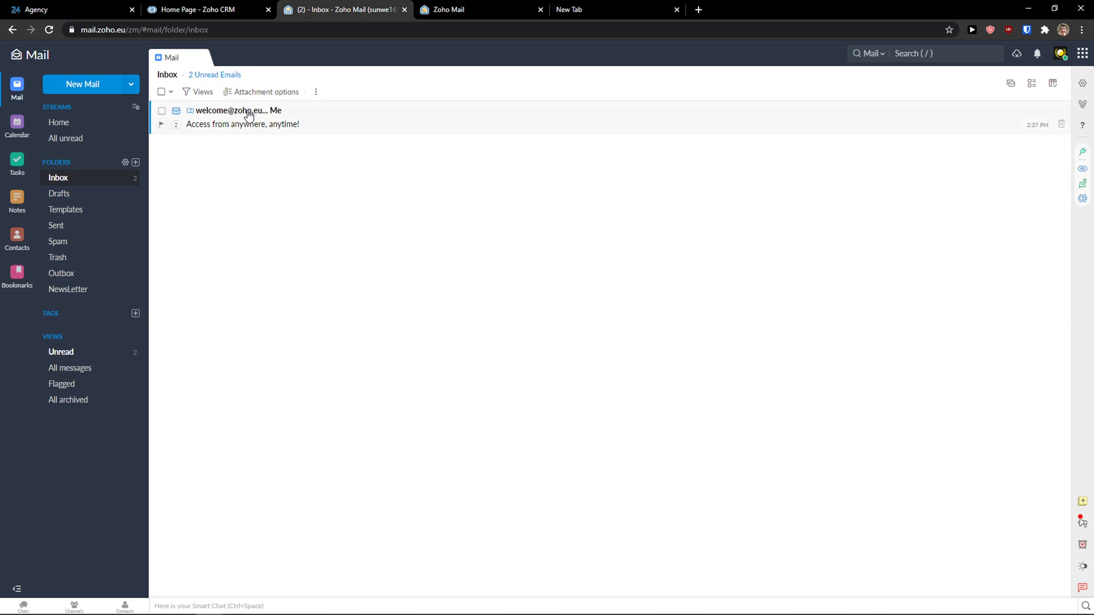
Compose a new email to one recipient with body 'This is email' and show its More options
{"action": "left_click", "coordinate": [135, 84]}
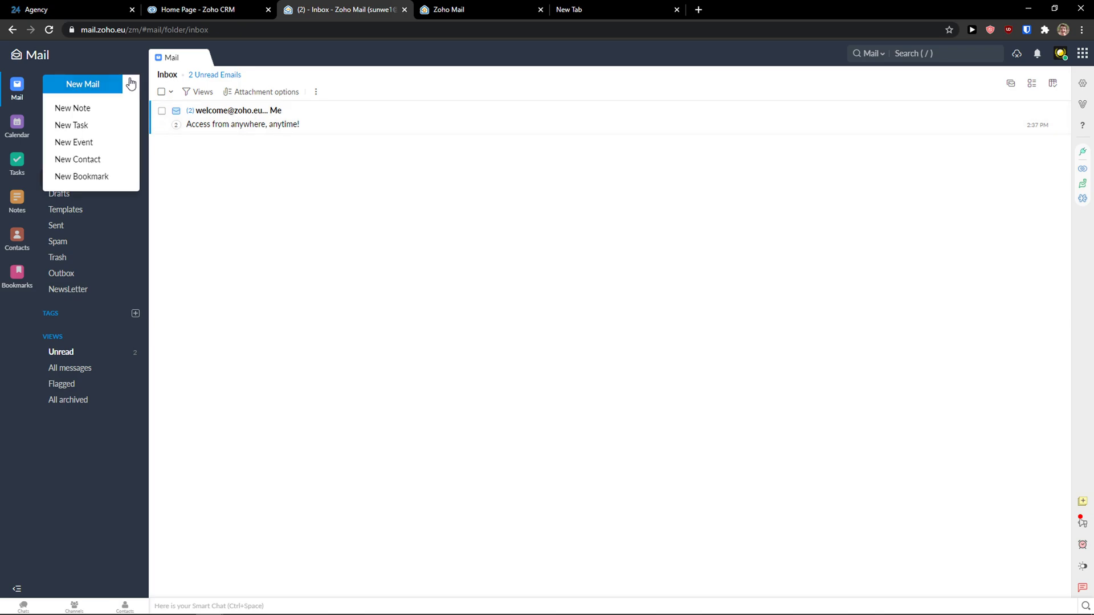
{"action": "left_click", "coordinate": [131, 84]}
{"action": "left_click", "coordinate": [131, 86]}
{"action": "left_click", "coordinate": [108, 84]}
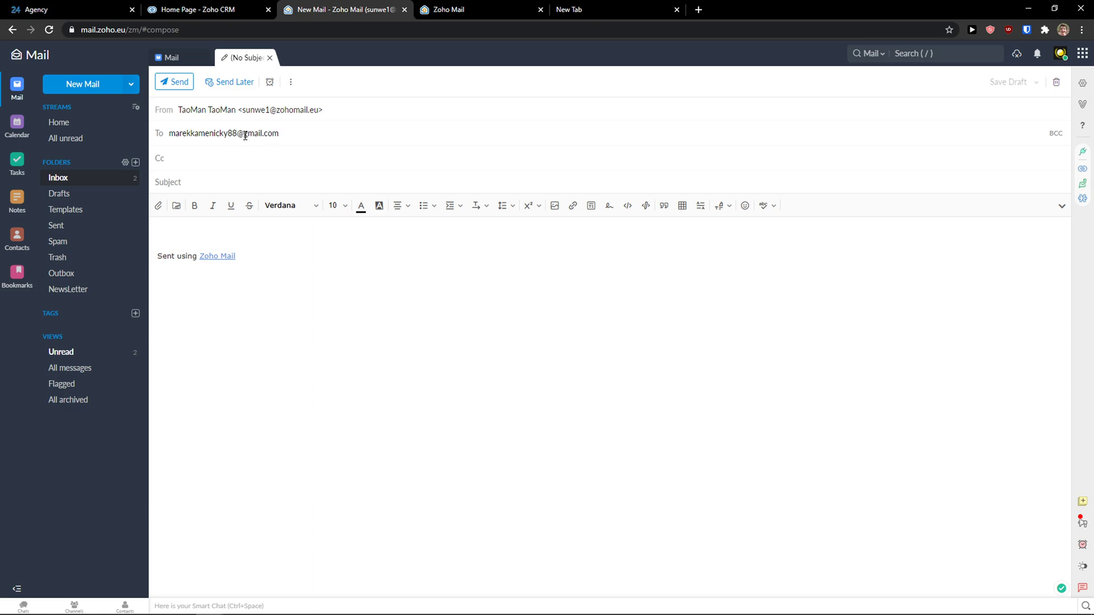
{"action": "left_click", "coordinate": [250, 187]}
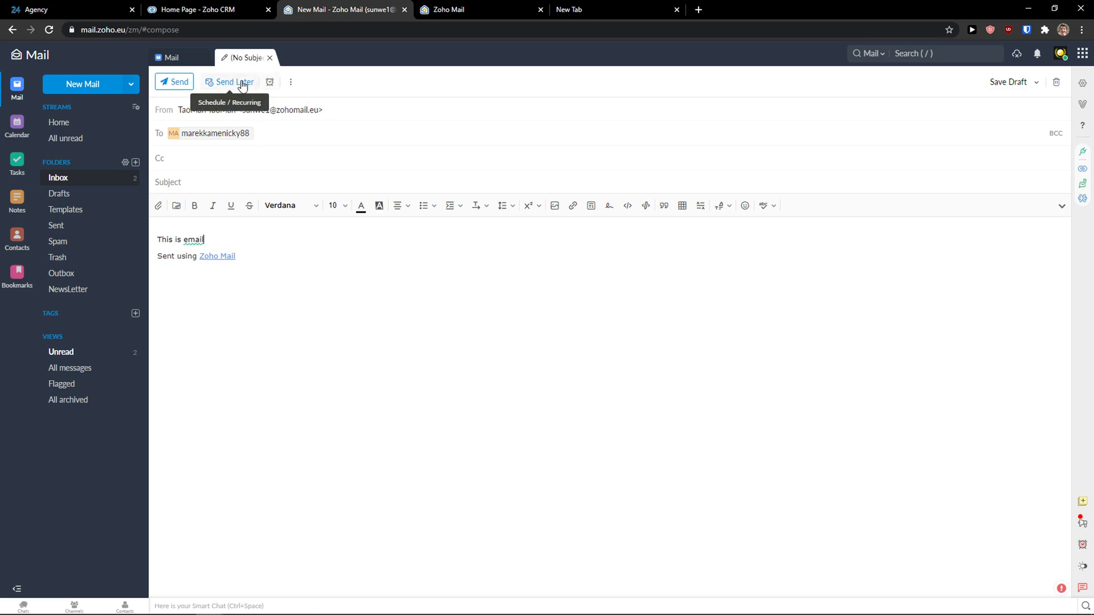
{"action": "left_click", "coordinate": [291, 83]}
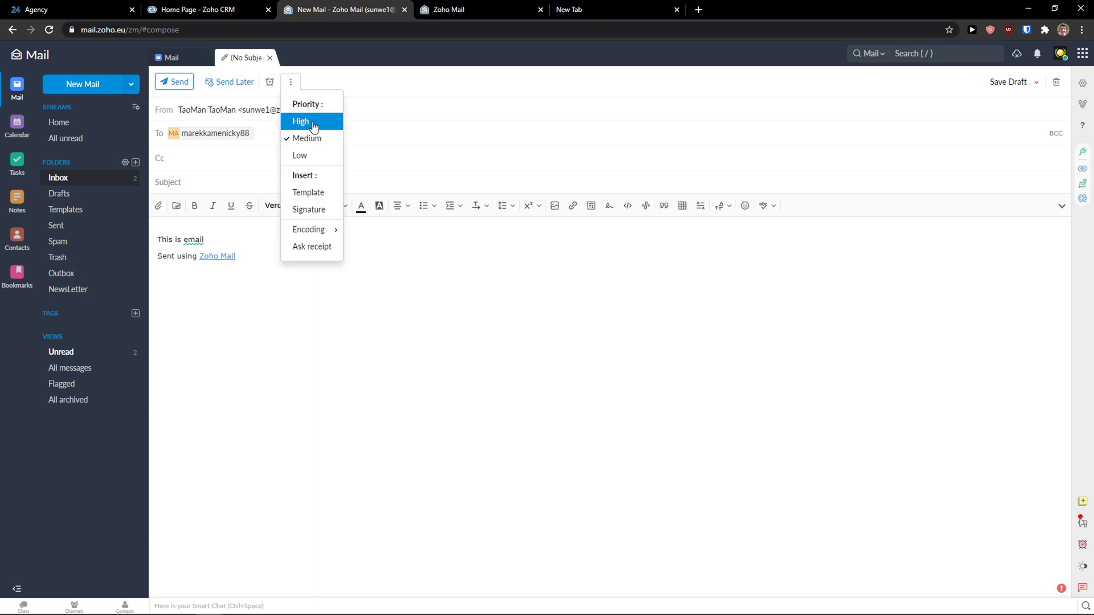
{"action": "mouse_move", "coordinate": [322, 237]}
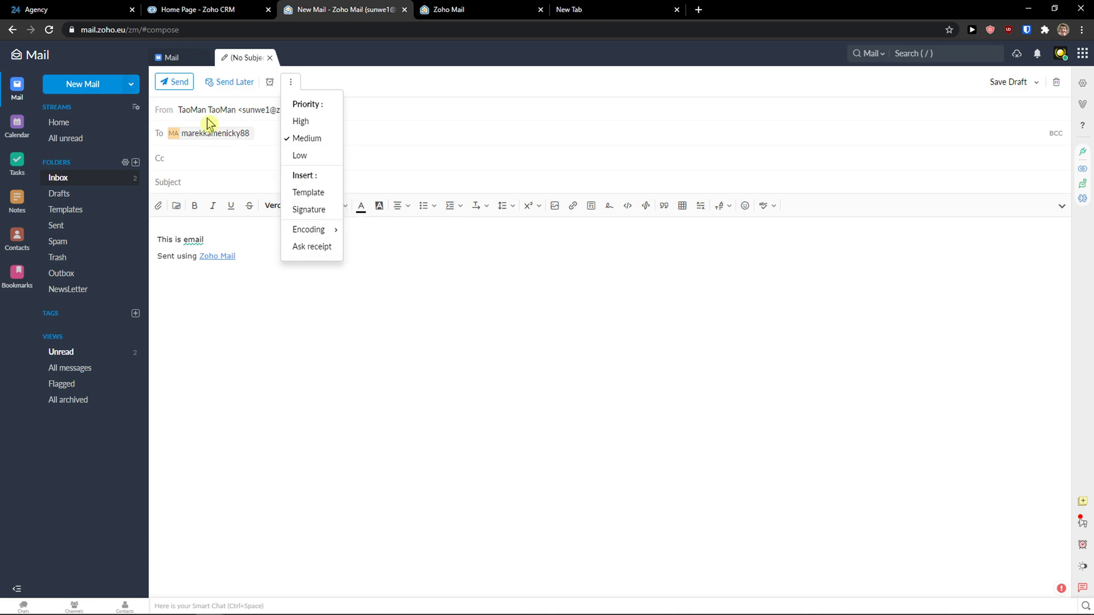
Send the message, adding the subject 'Subject' when prompted
{"action": "left_click", "coordinate": [174, 83]}
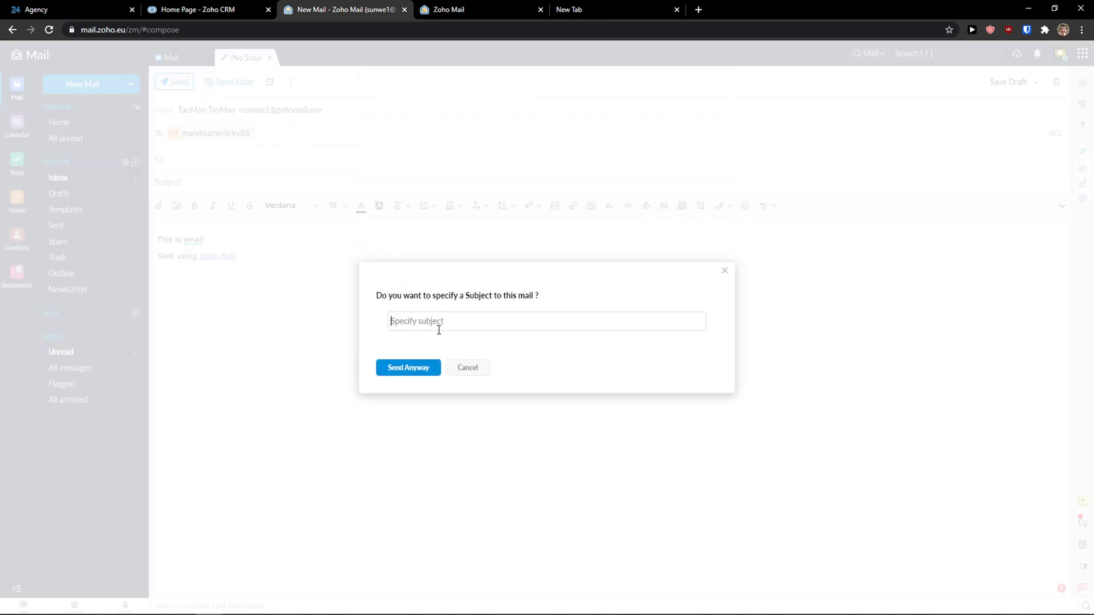
{"action": "type", "text": "Subj"}
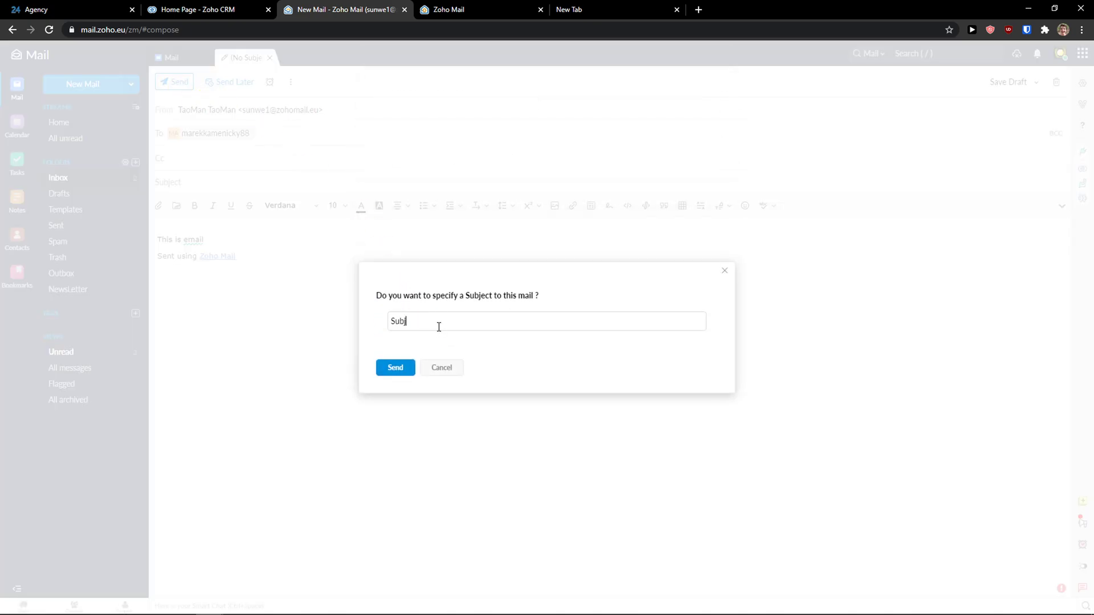
{"action": "type", "text": "ect"}
{"action": "left_click", "coordinate": [378, 370]}
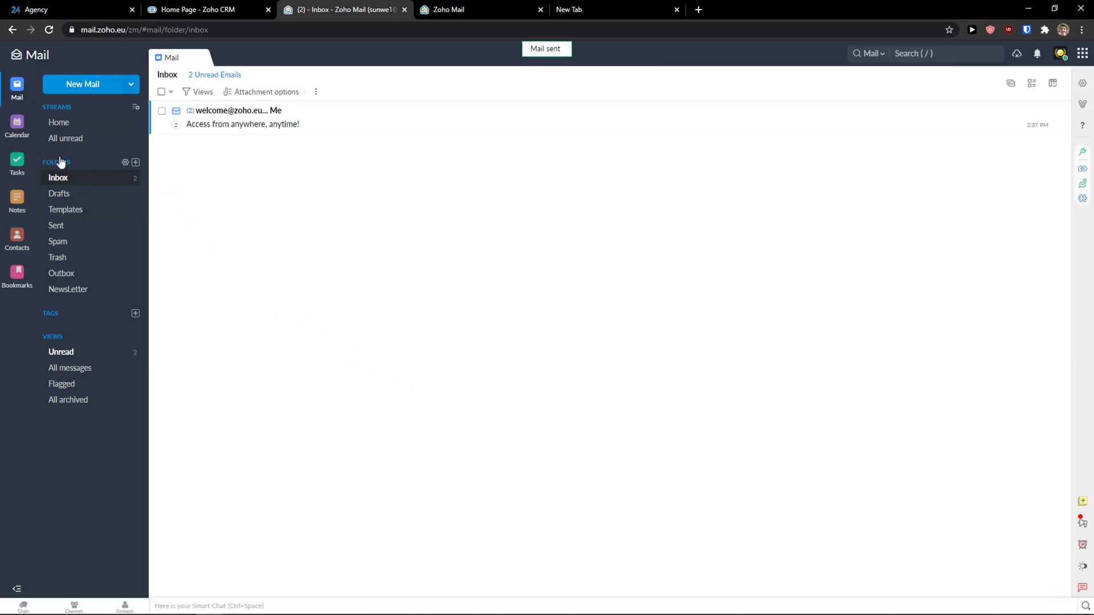
Browse the Drafts, Templates, Sent, Spam and Trash folders, checking the sent mail in Gmail
{"action": "left_click", "coordinate": [62, 192]}
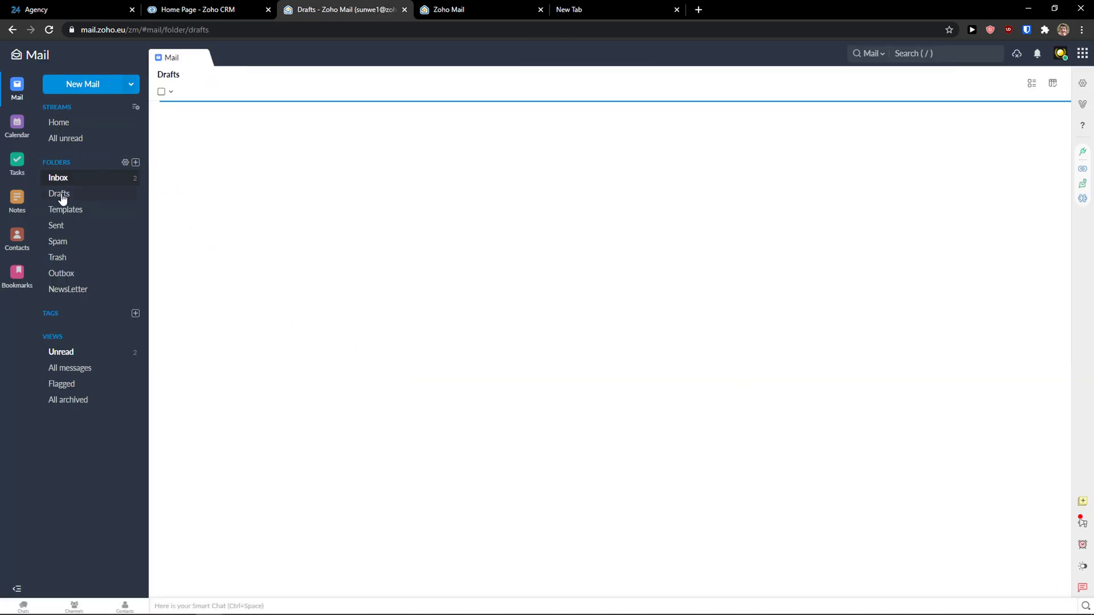
{"action": "left_click", "coordinate": [65, 210]}
{"action": "left_click", "coordinate": [70, 226]}
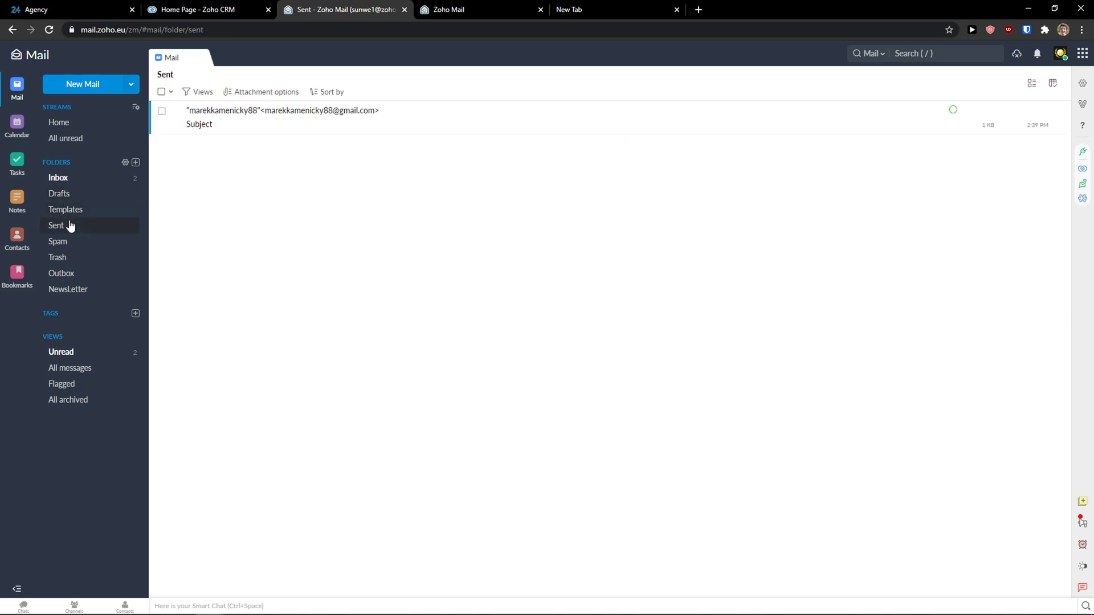
{"action": "left_click", "coordinate": [658, 9]}
{"action": "left_click", "coordinate": [677, 9]}
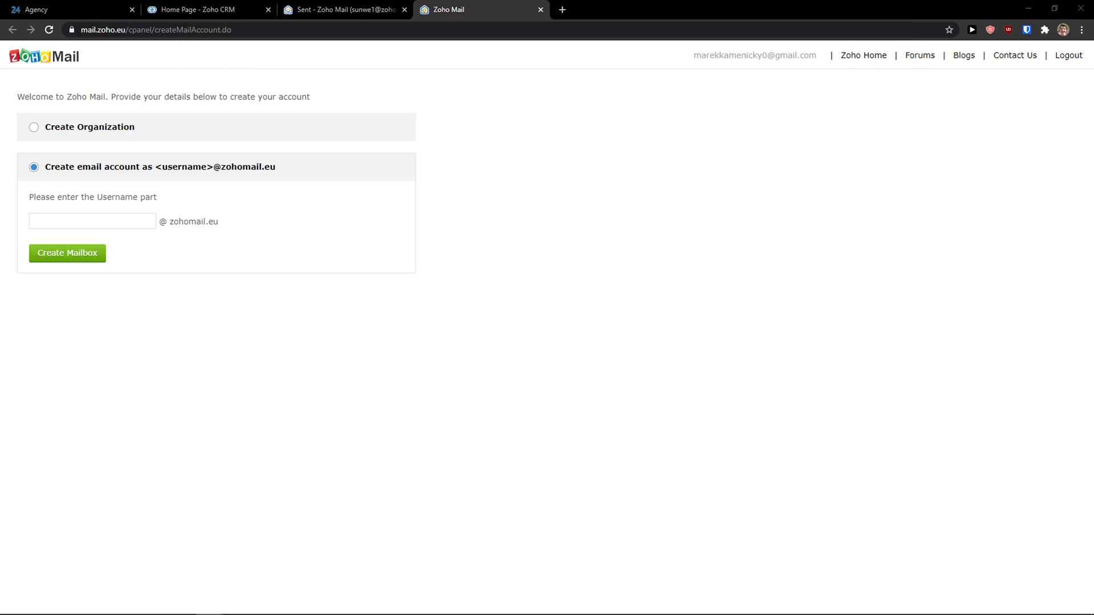
{"action": "left_click", "coordinate": [366, 10]}
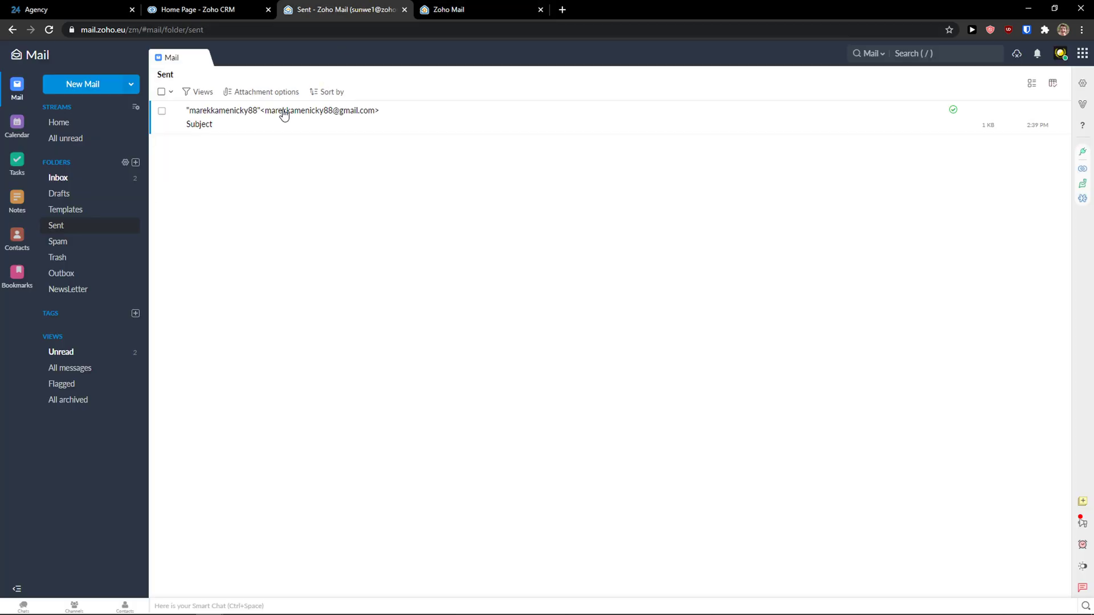
{"action": "left_click", "coordinate": [102, 245]}
{"action": "left_click", "coordinate": [94, 260]}
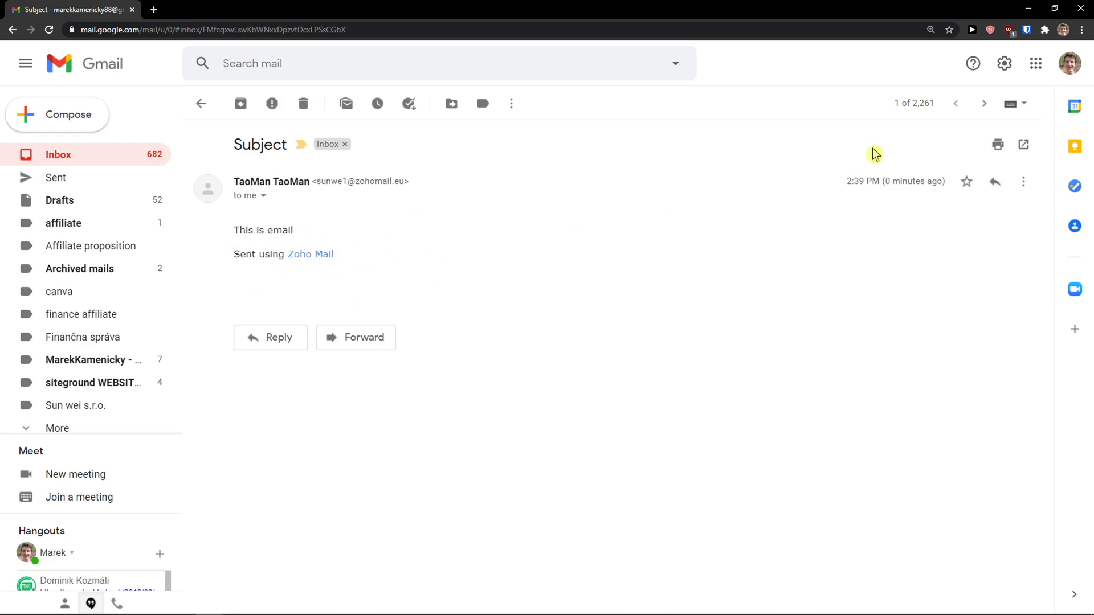
{"action": "left_click", "coordinate": [1027, 10]}
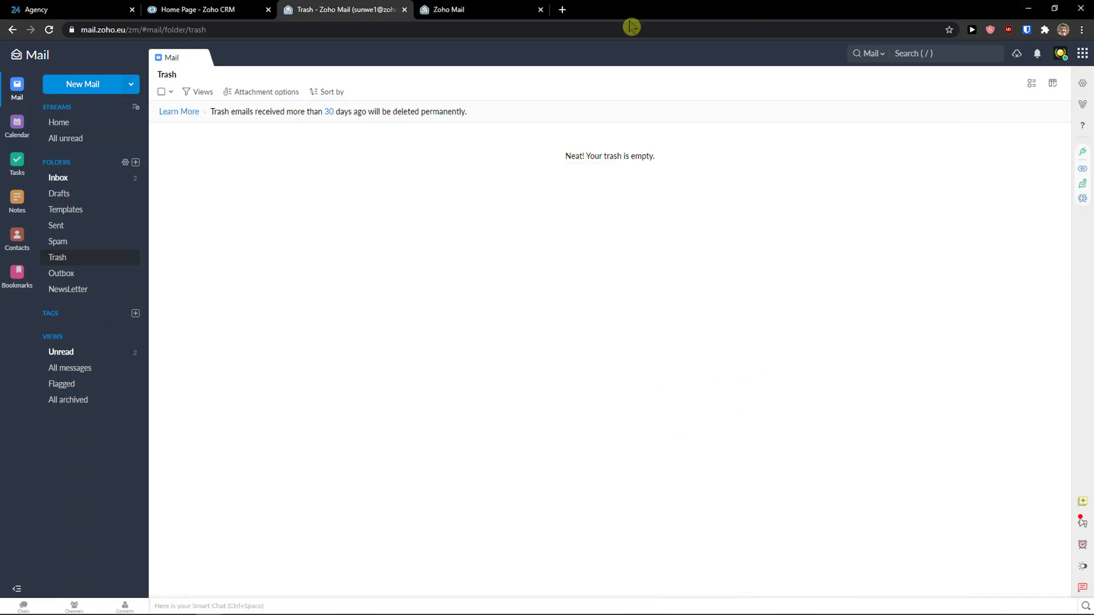
Create an all-day calendar event 'HOliday' ending 31 March 2021
{"action": "left_click", "coordinate": [18, 123]}
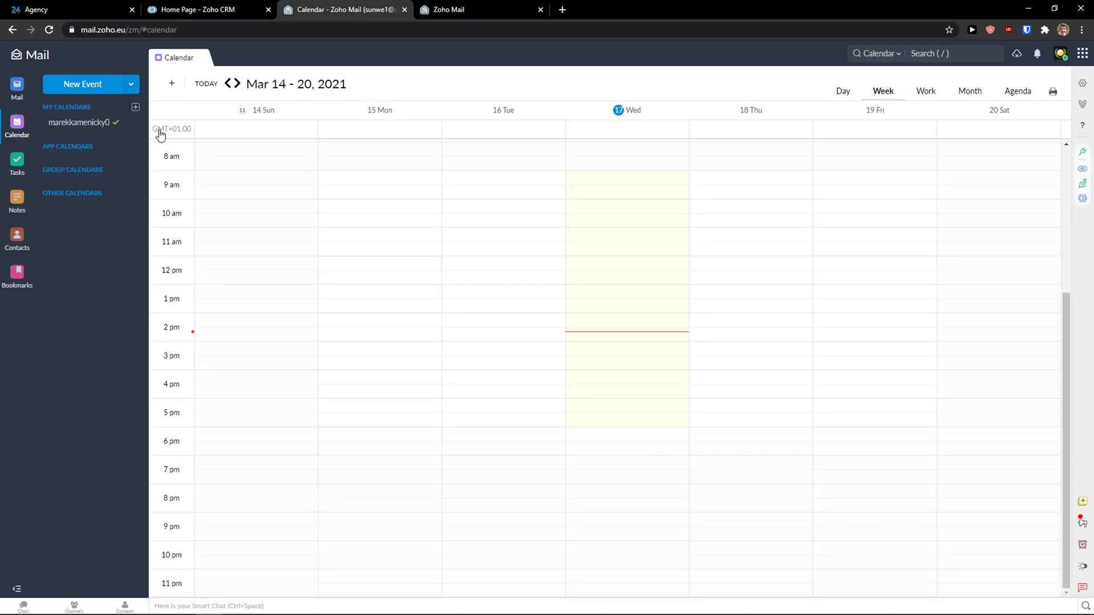
{"action": "scroll", "coordinate": [559, 269], "scroll_direction": "up", "scroll_amount": 5}
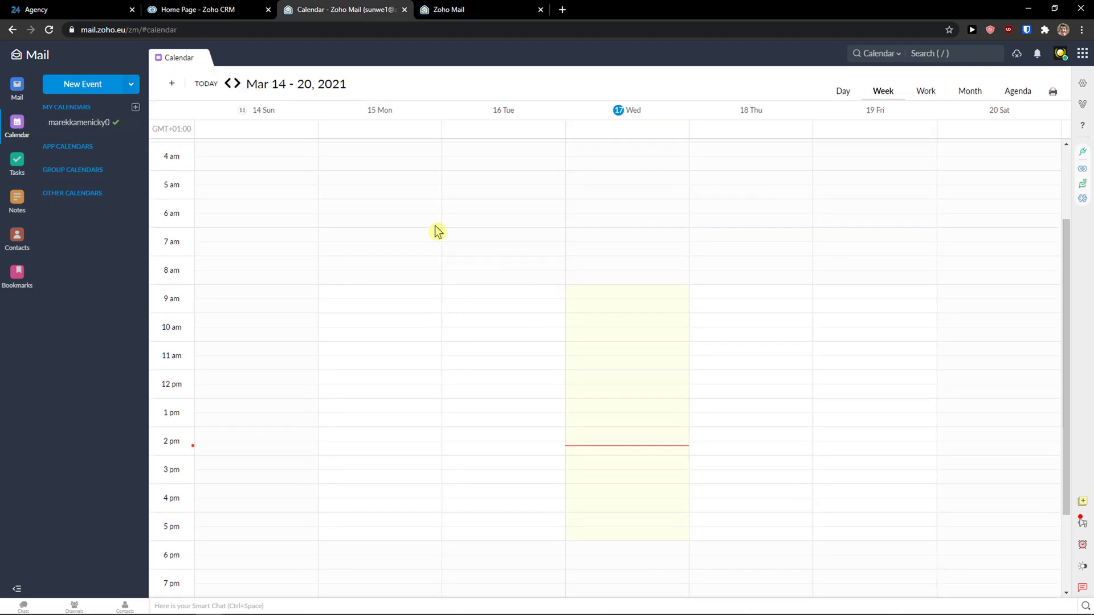
{"action": "left_click", "coordinate": [90, 86]}
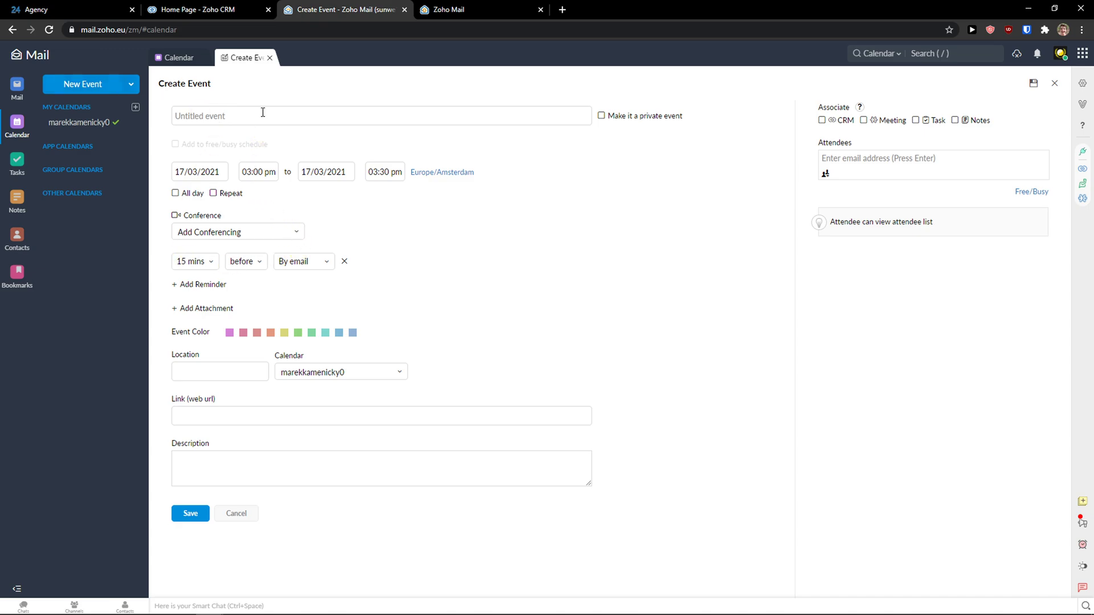
{"action": "type", "text": "N"}
{"action": "key", "text": "BackSpace"}
{"action": "type", "text": "New event"}
{"action": "key", "text": "ctrl+a"}
{"action": "type", "text": "HO"}
{"action": "left_click", "coordinate": [331, 174]}
{"action": "left_click", "coordinate": [370, 296]}
{"action": "left_click", "coordinate": [262, 232]}
{"action": "left_click", "coordinate": [250, 223]}
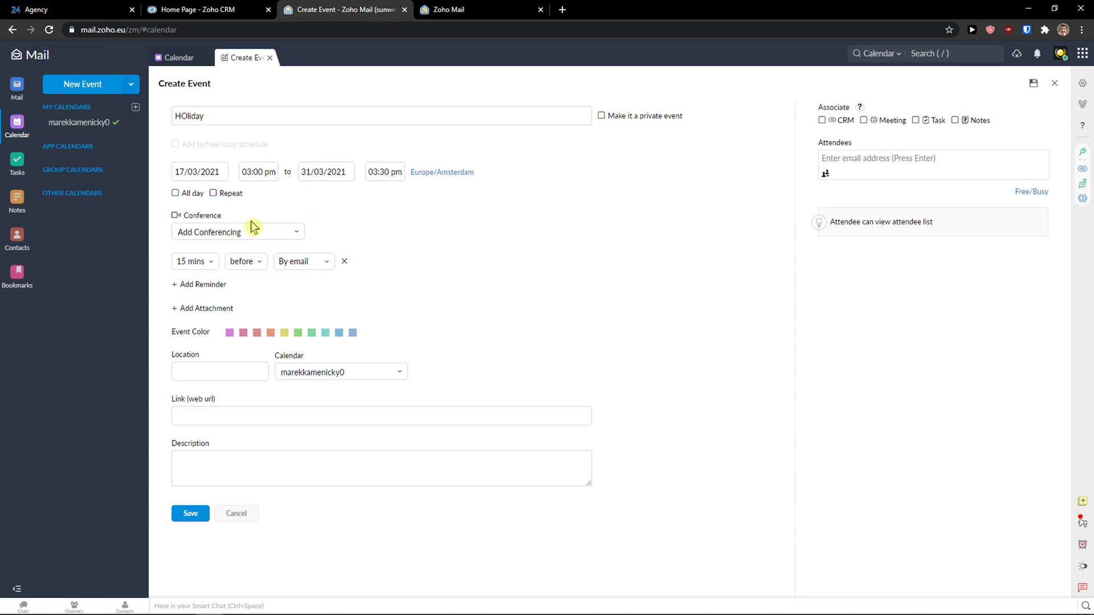
{"action": "left_click", "coordinate": [175, 193]}
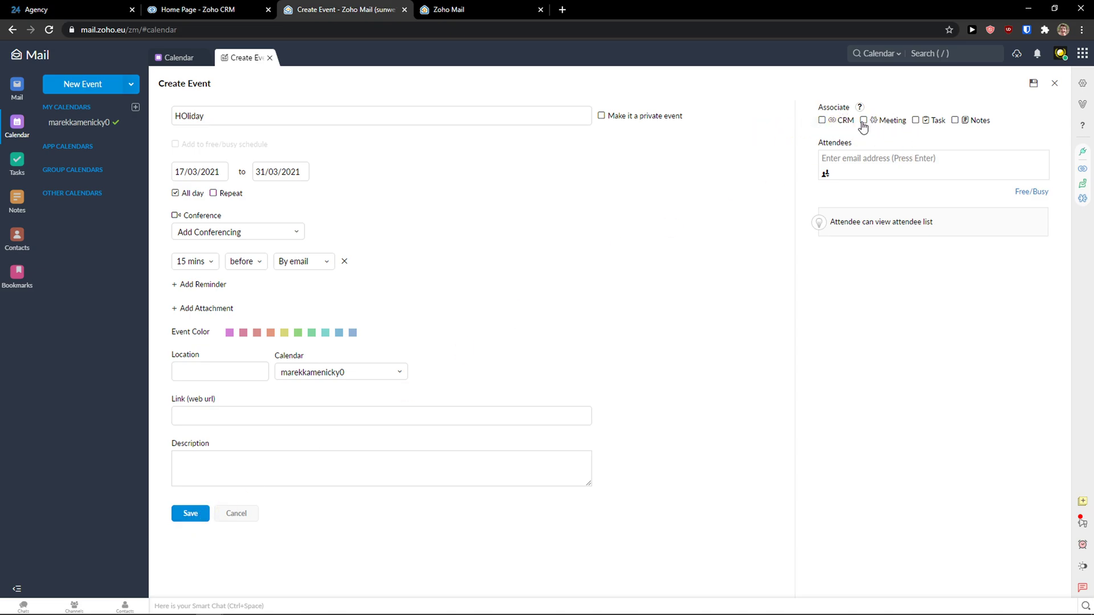
{"action": "left_click", "coordinate": [184, 516]}
Try a quick event slot at Tuesday 1 am and review the HOliday event's details
{"action": "scroll", "coordinate": [618, 148], "scroll_direction": "up", "scroll_amount": 3}
{"action": "scroll", "coordinate": [592, 160], "scroll_direction": "up", "scroll_amount": 2}
{"action": "left_click", "coordinate": [332, 148]}
{"action": "left_click", "coordinate": [469, 191]}
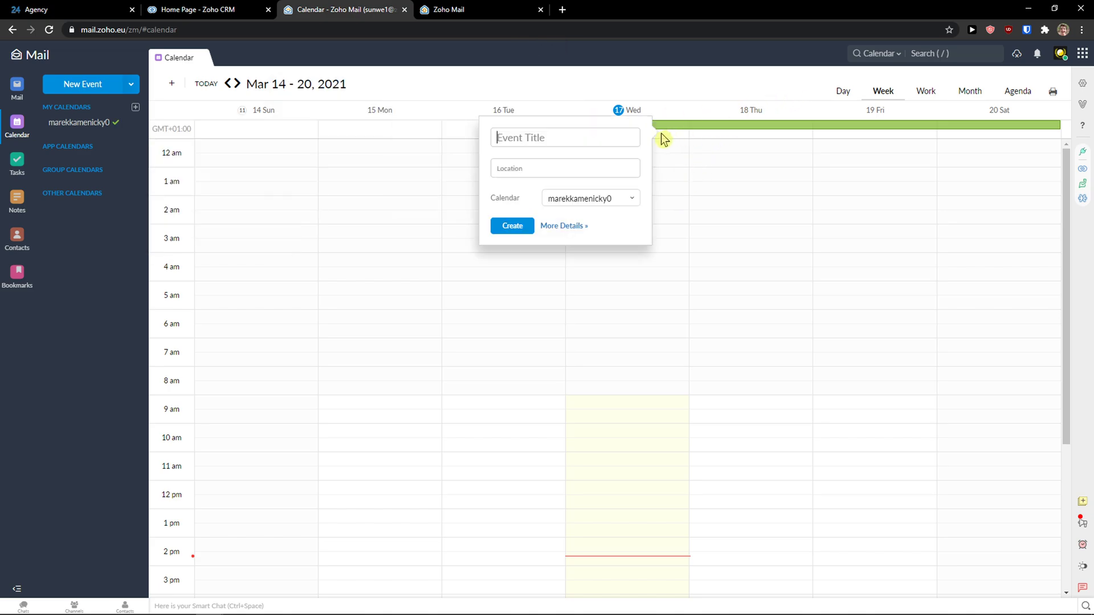
{"action": "left_click", "coordinate": [714, 127]}
{"action": "scroll", "coordinate": [603, 313], "scroll_direction": "down", "scroll_amount": 1}
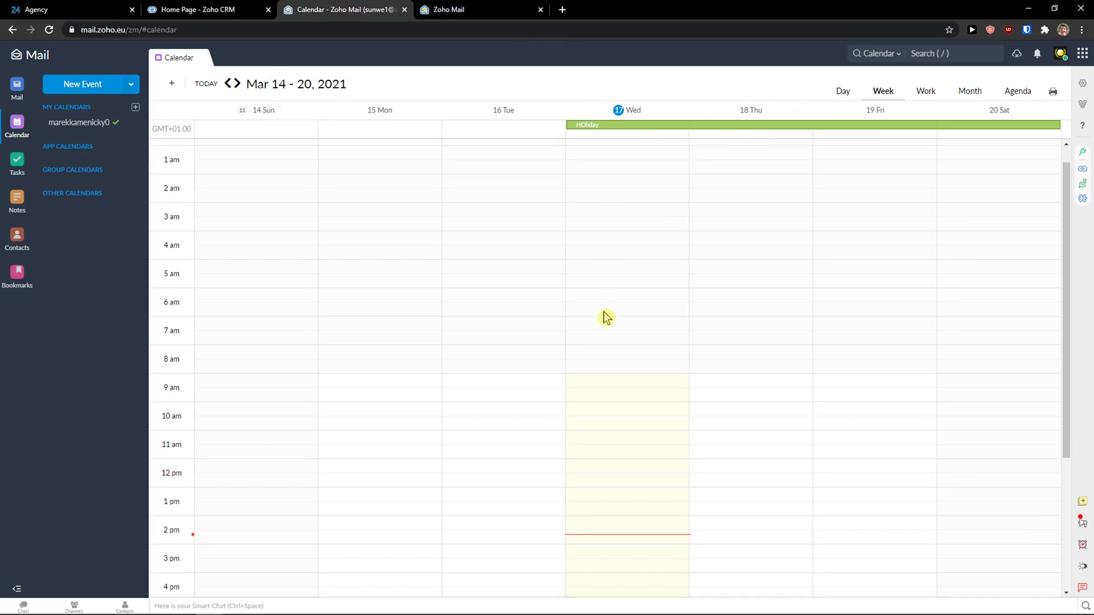
{"action": "scroll", "coordinate": [593, 313], "scroll_direction": "up", "scroll_amount": 1}
Cycle through the Month, Work week, Week and Agenda calendar views, then open Tasks
{"action": "left_click", "coordinate": [975, 92]}
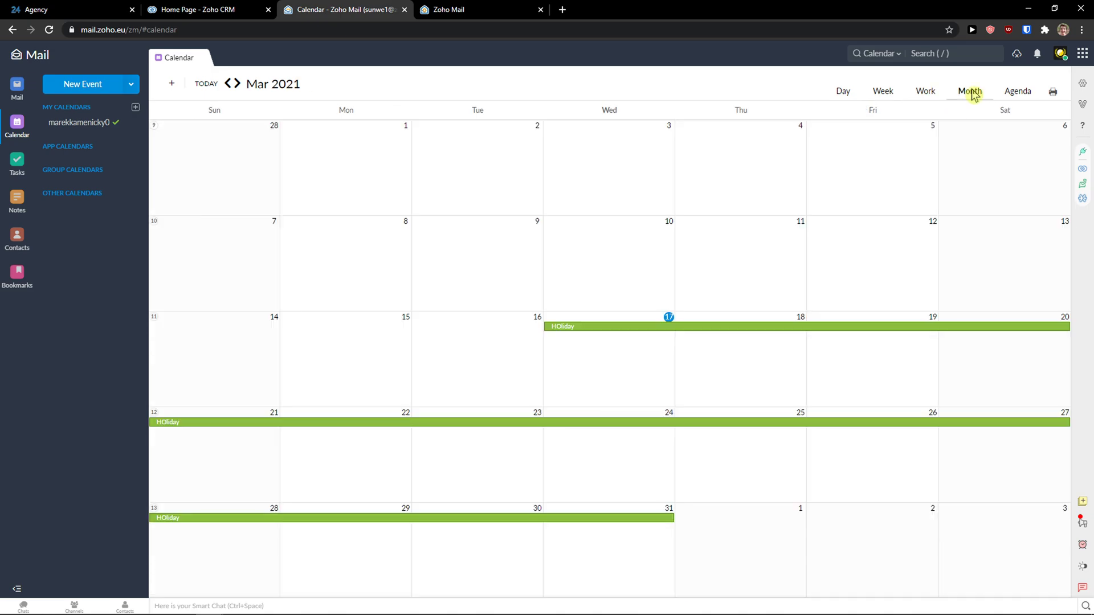
{"action": "left_click", "coordinate": [915, 96]}
{"action": "left_click", "coordinate": [960, 94]}
{"action": "left_click", "coordinate": [867, 103]}
{"action": "left_click", "coordinate": [980, 94]}
{"action": "left_click", "coordinate": [1017, 92]}
{"action": "left_click", "coordinate": [982, 94]}
{"action": "left_click", "coordinate": [17, 165]}
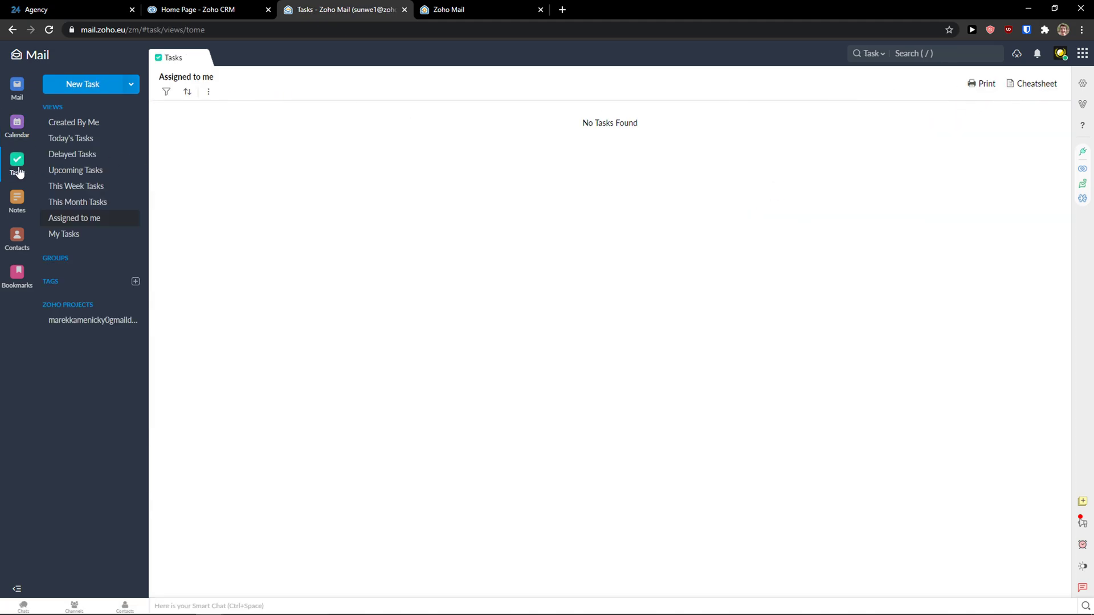
Add task 'SImple task' with subtask 'This is a subtask' and no reminder, then view its details
{"action": "left_click", "coordinate": [81, 126]}
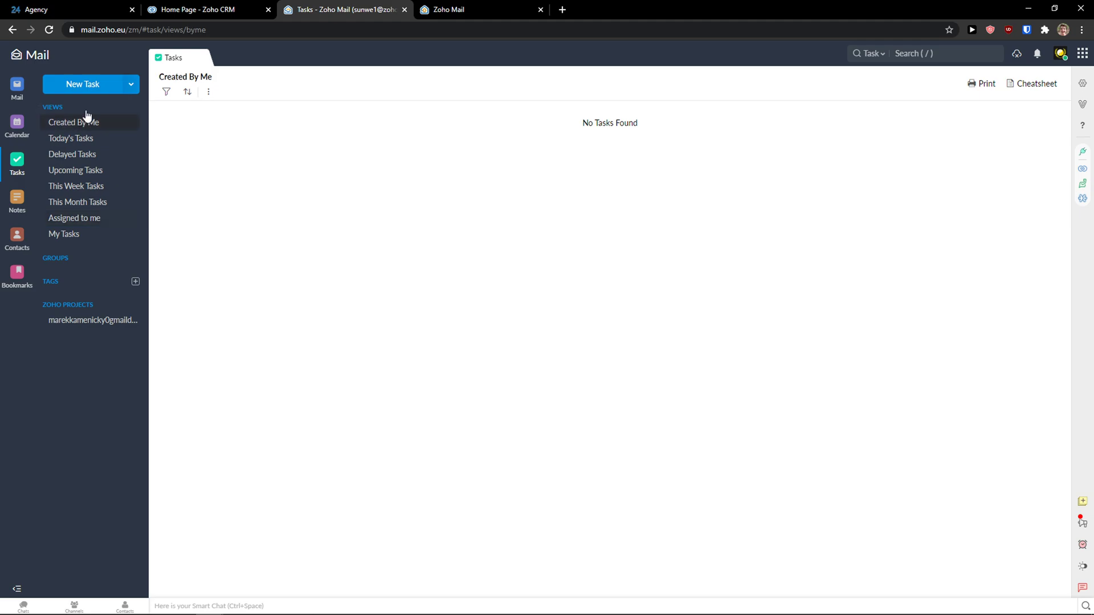
{"action": "left_click", "coordinate": [88, 91]}
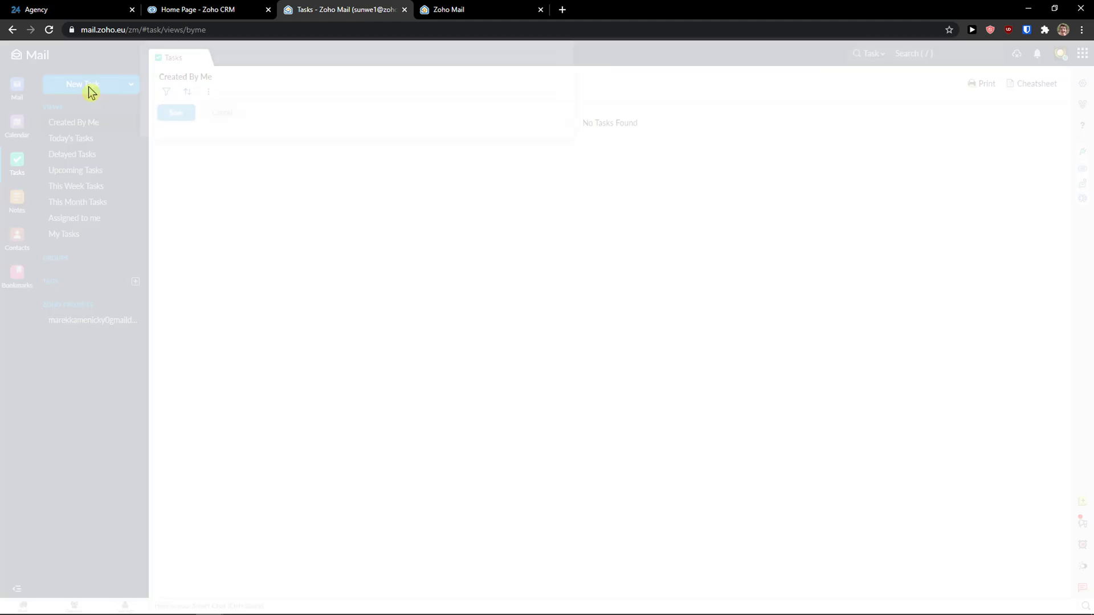
{"action": "type", "text": "Sl"}
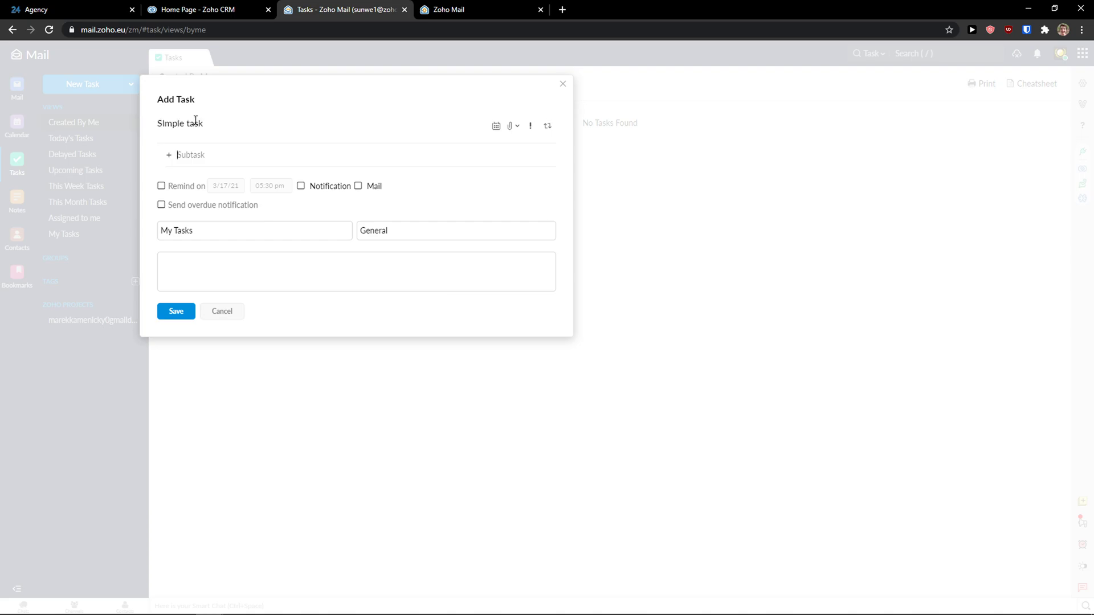
{"action": "key", "text": "Return"}
{"action": "type", "text": "This is a subtask"}
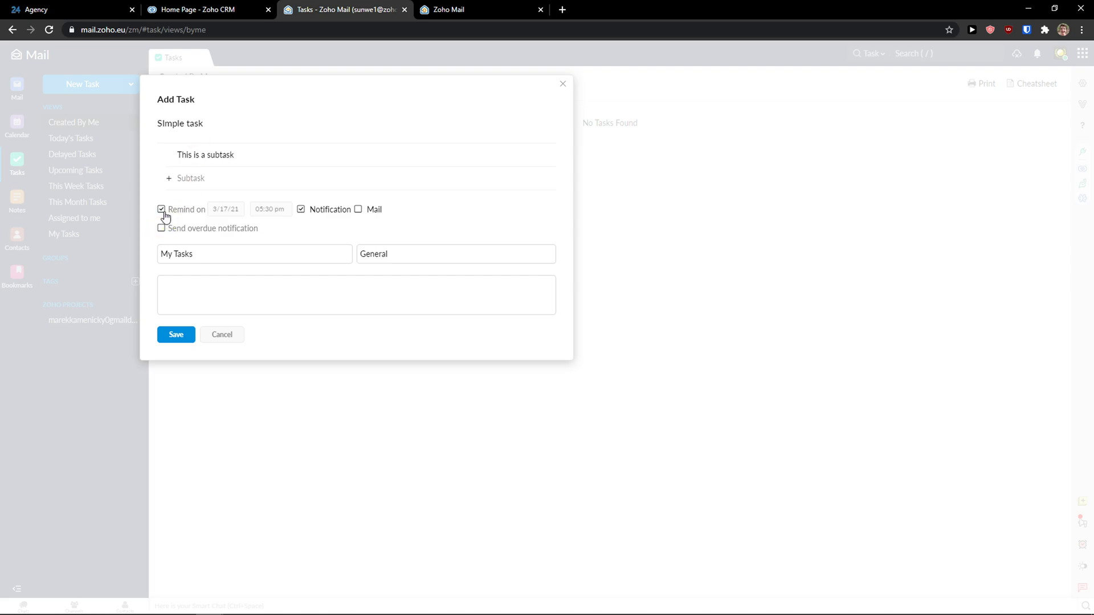
{"action": "left_click", "coordinate": [162, 211]}
{"action": "left_click", "coordinate": [163, 341]}
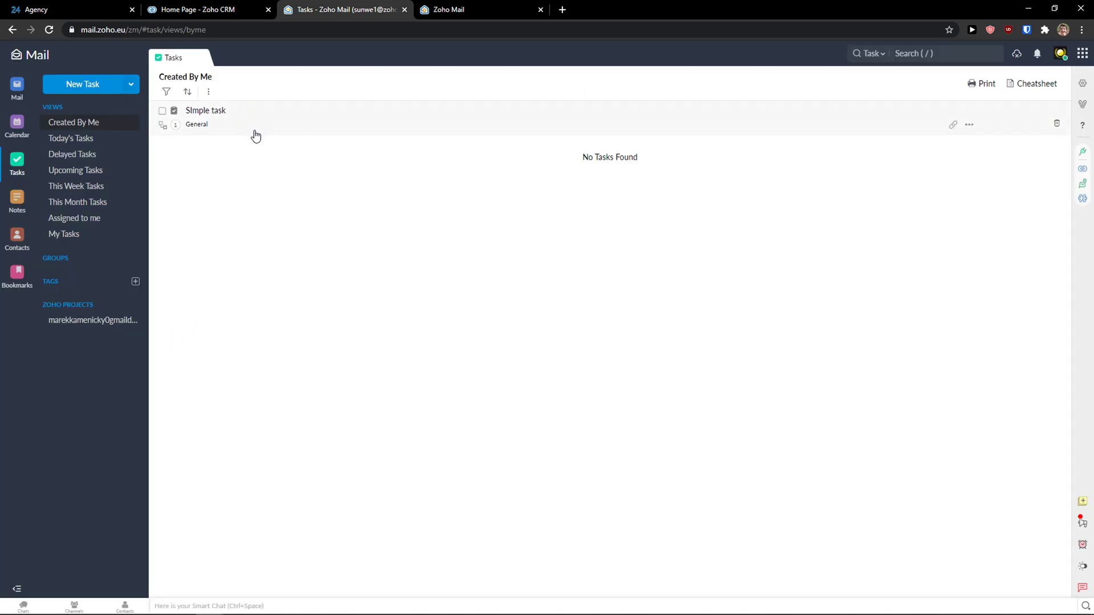
{"action": "left_click", "coordinate": [220, 129]}
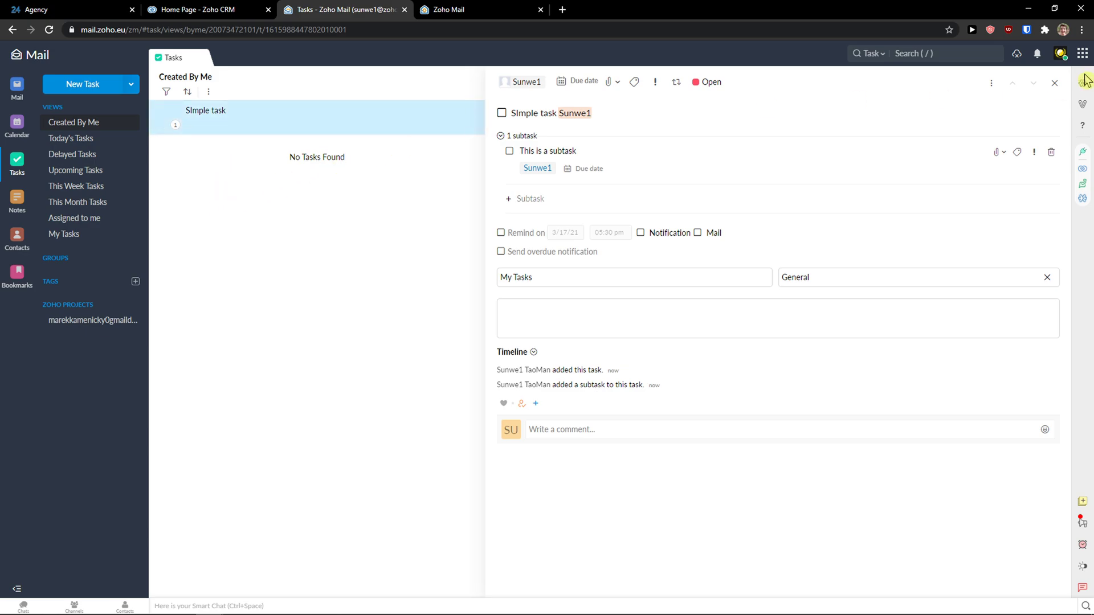
{"action": "left_click", "coordinate": [1053, 83]}
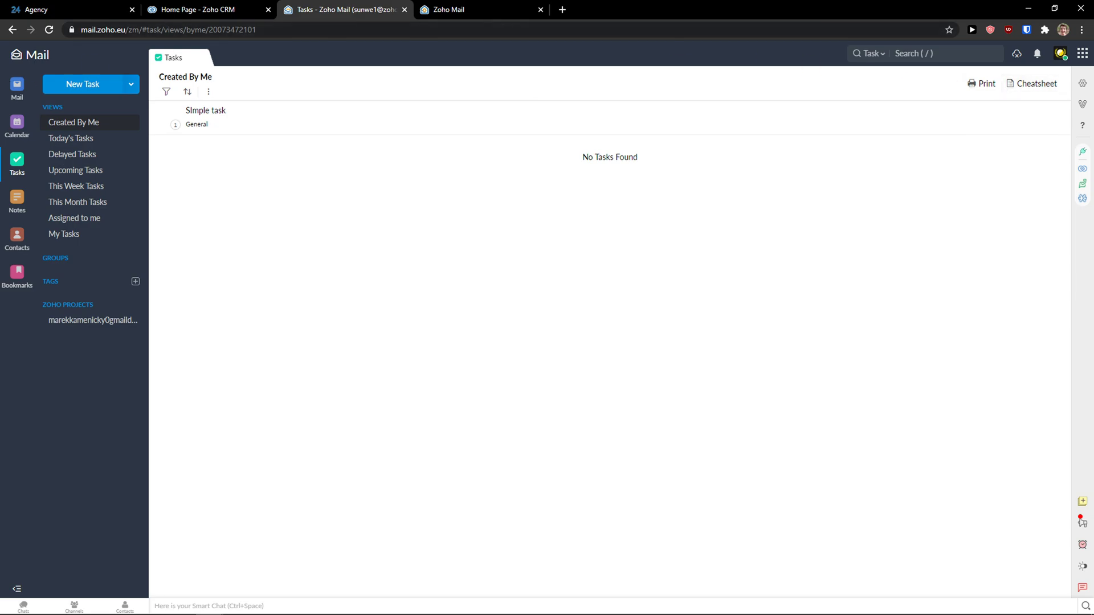
Add a quick note reading 'THese are my nots' in Notes
{"action": "left_click", "coordinate": [17, 200]}
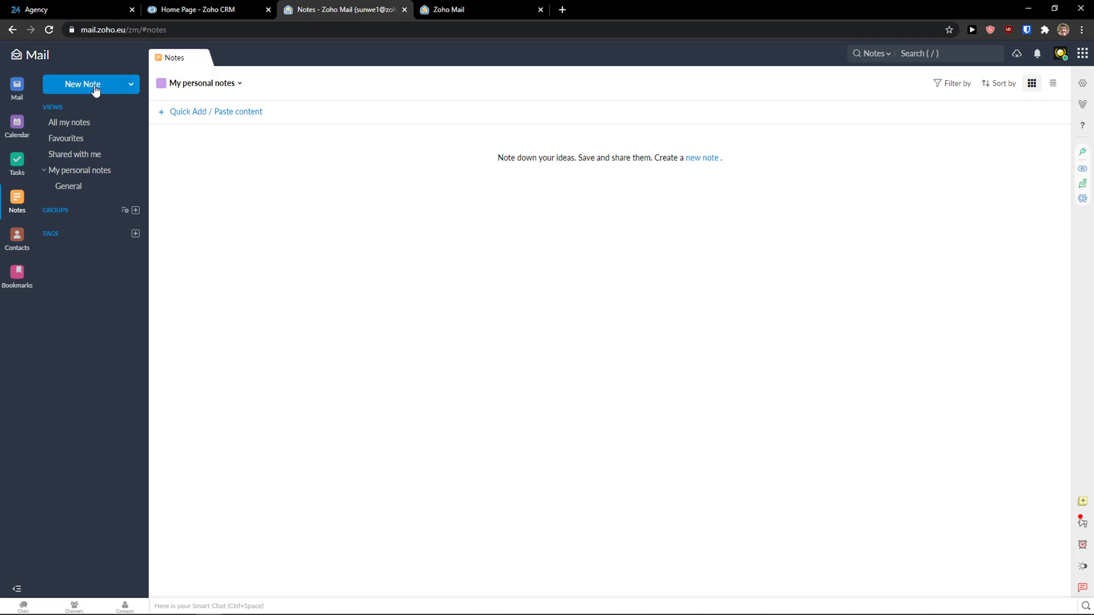
{"action": "left_click", "coordinate": [215, 86]}
{"action": "left_click", "coordinate": [378, 174]}
{"action": "left_click", "coordinate": [188, 111]}
{"action": "type", "text": "THese are my nots"}
{"action": "key", "text": "Return"}
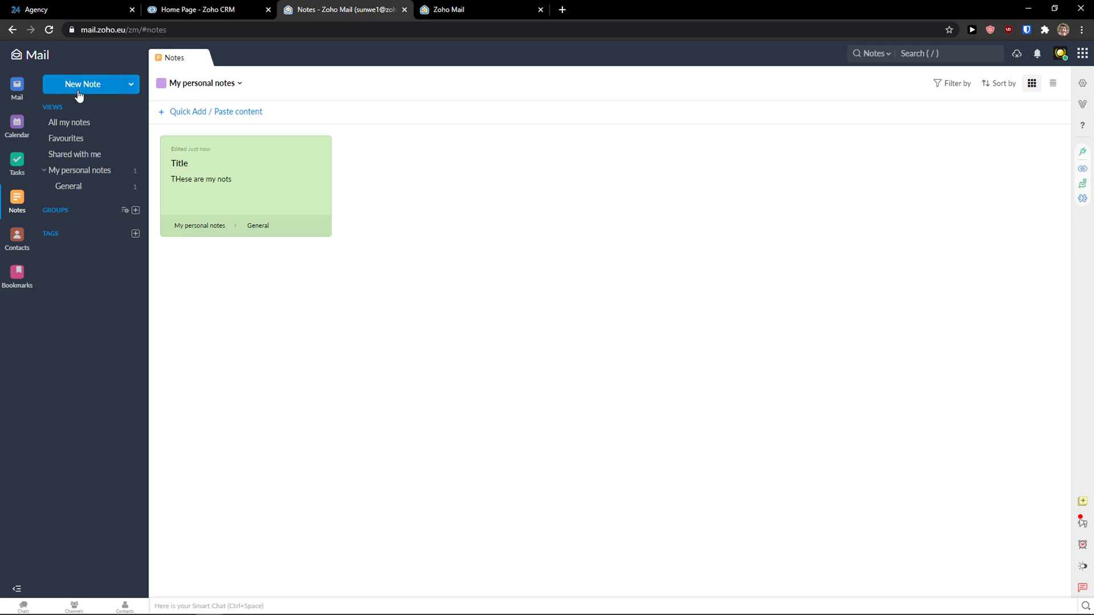
Create a note titled 'My secrets' reading 'I dont have any, or do I'
{"action": "left_click", "coordinate": [111, 90]}
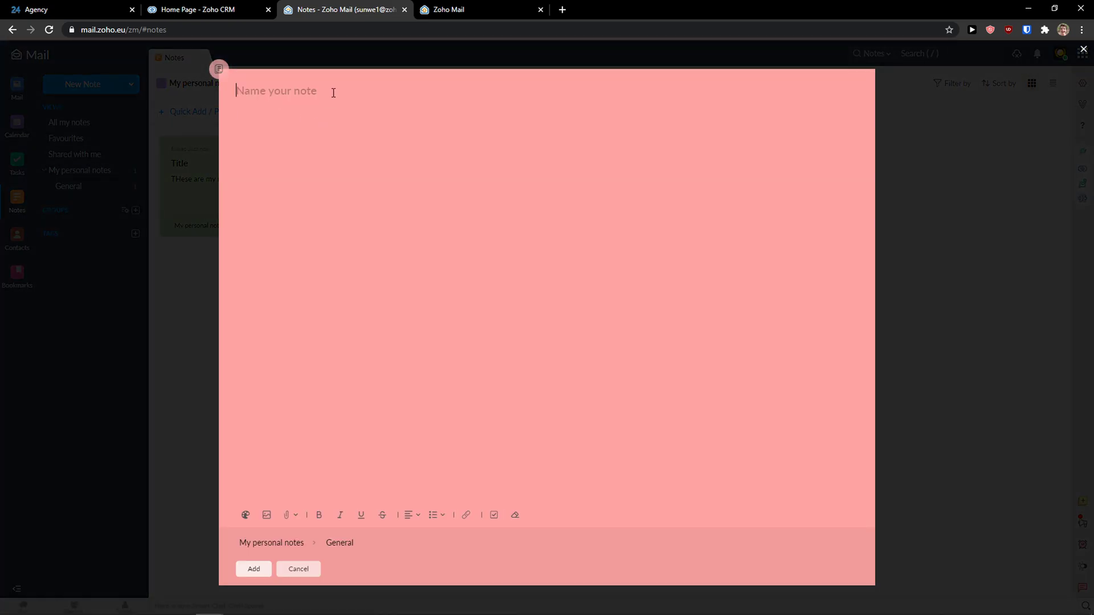
{"action": "type", "text": "My "}
{"action": "type", "text": "I dont have any, or do I"}
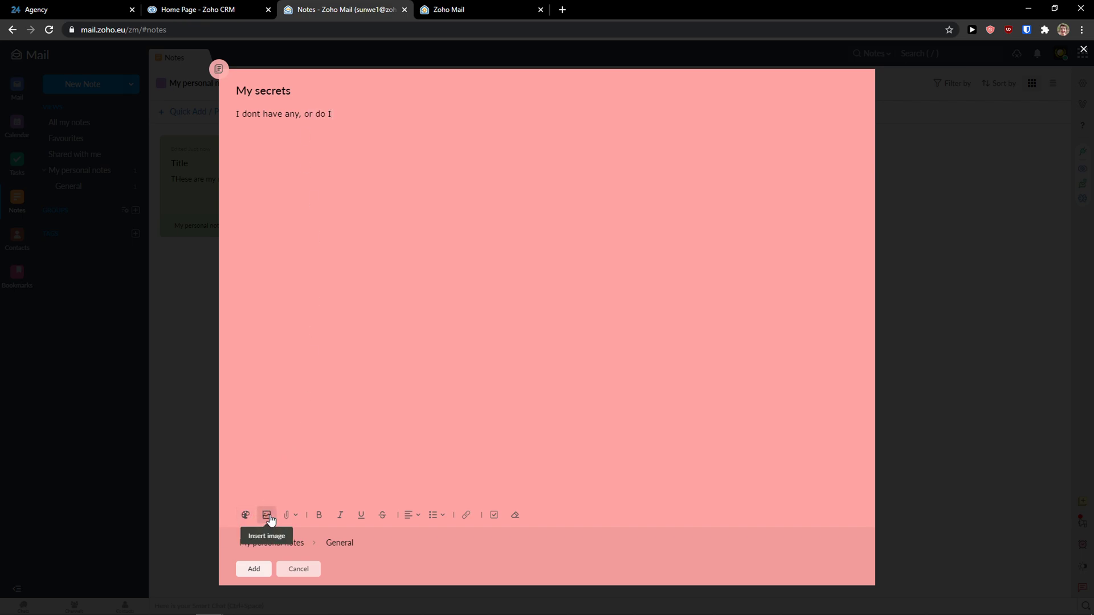
{"action": "left_click", "coordinate": [254, 568]}
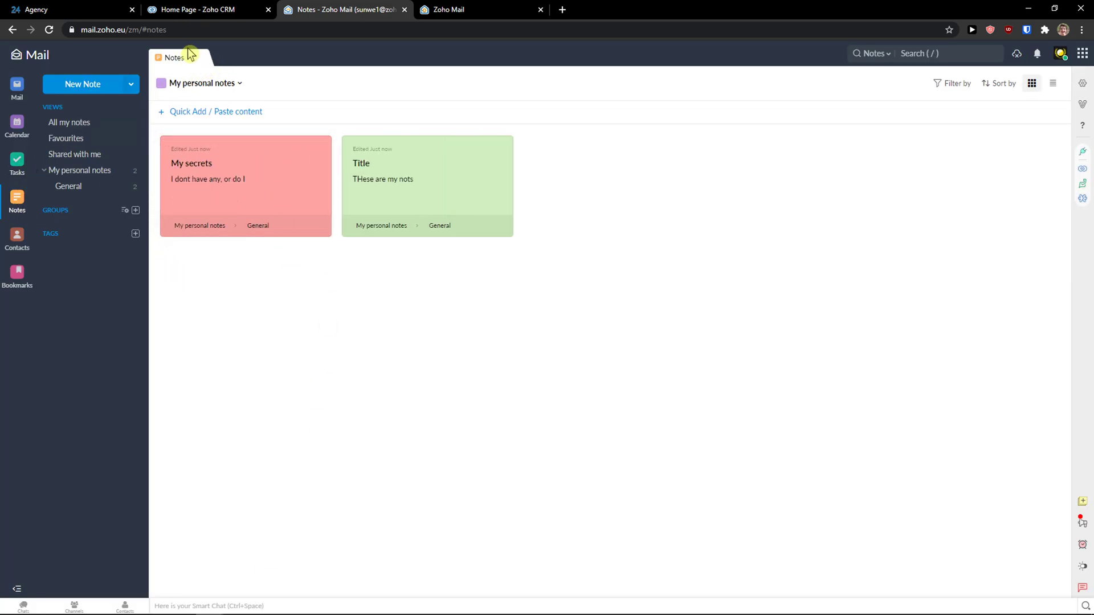
In Contacts, start a new contact and fill its name from a saved autofill entry
{"action": "left_click", "coordinate": [131, 86]}
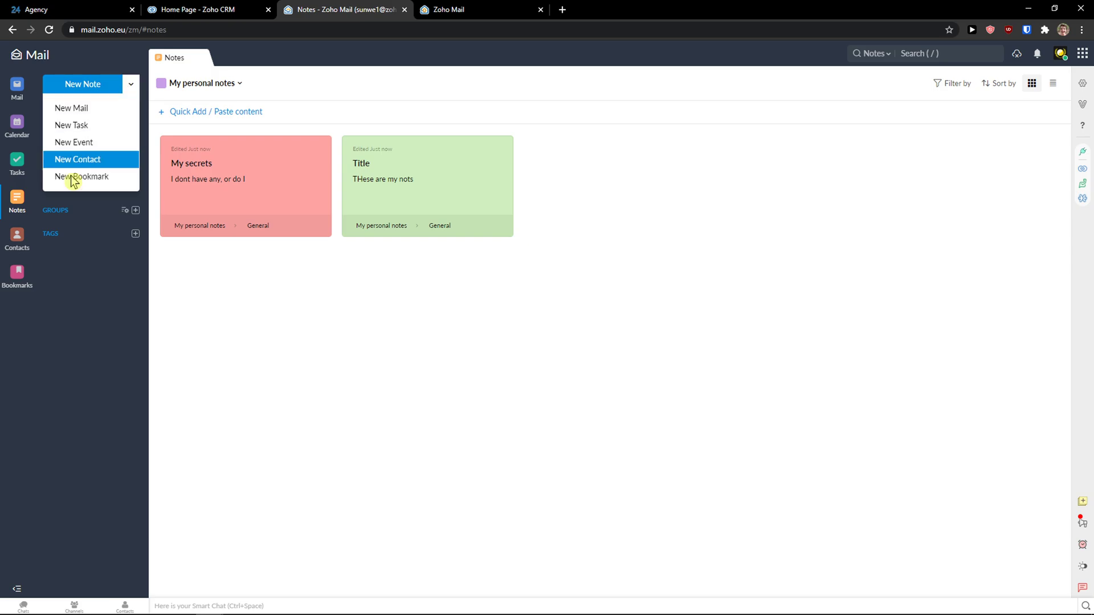
{"action": "left_click", "coordinate": [18, 240]}
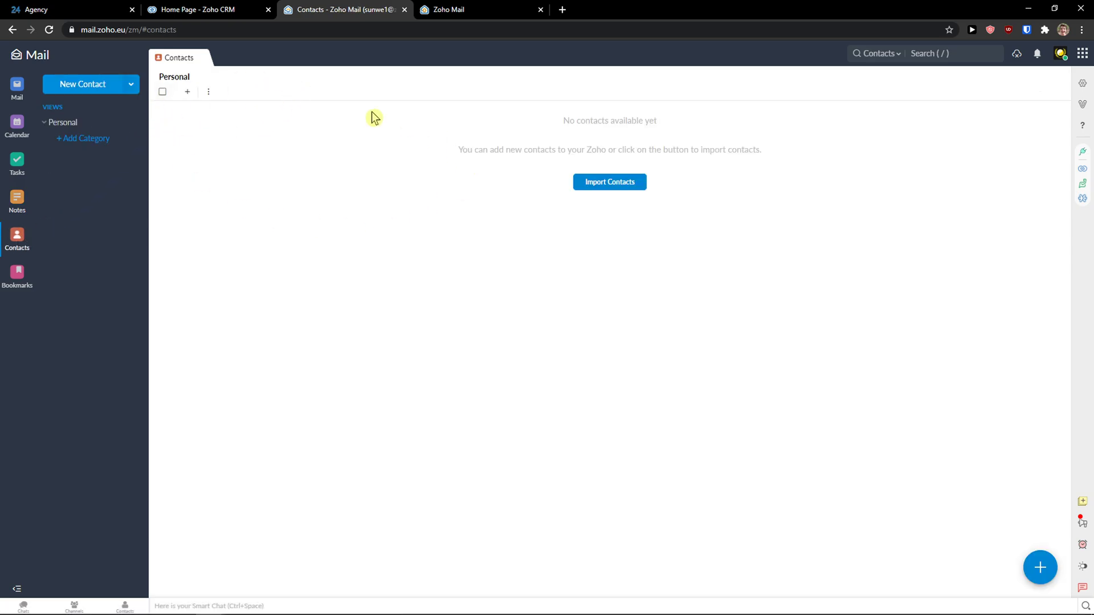
{"action": "left_click", "coordinate": [103, 91]}
{"action": "left_click", "coordinate": [246, 140]}
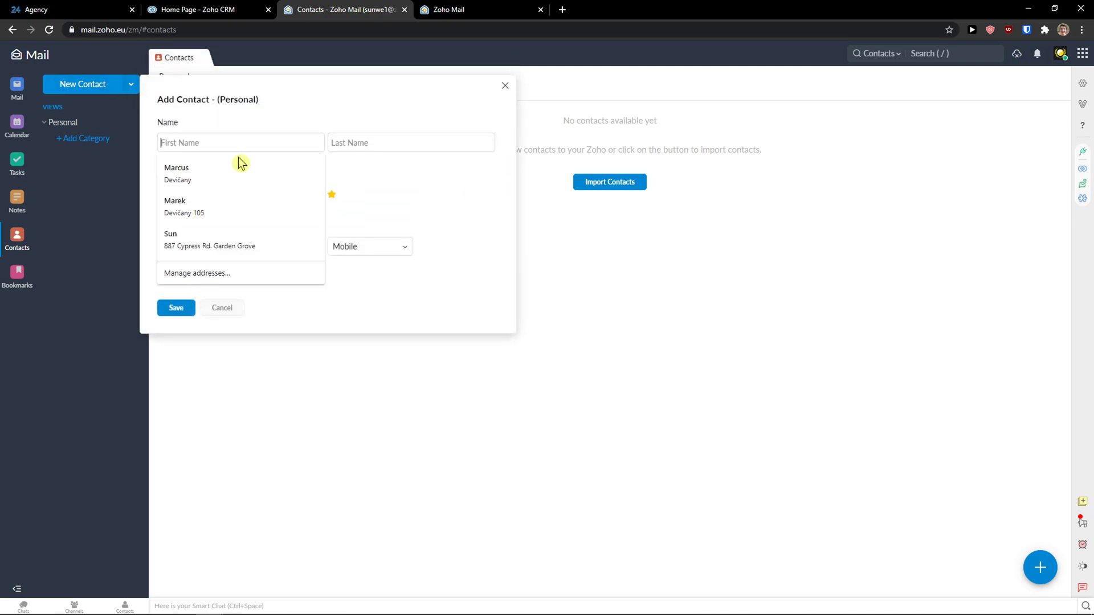
{"action": "left_click", "coordinate": [234, 170]}
Remove the empty second e-mail row, save the contact, and view its details
{"action": "left_click", "coordinate": [344, 219]}
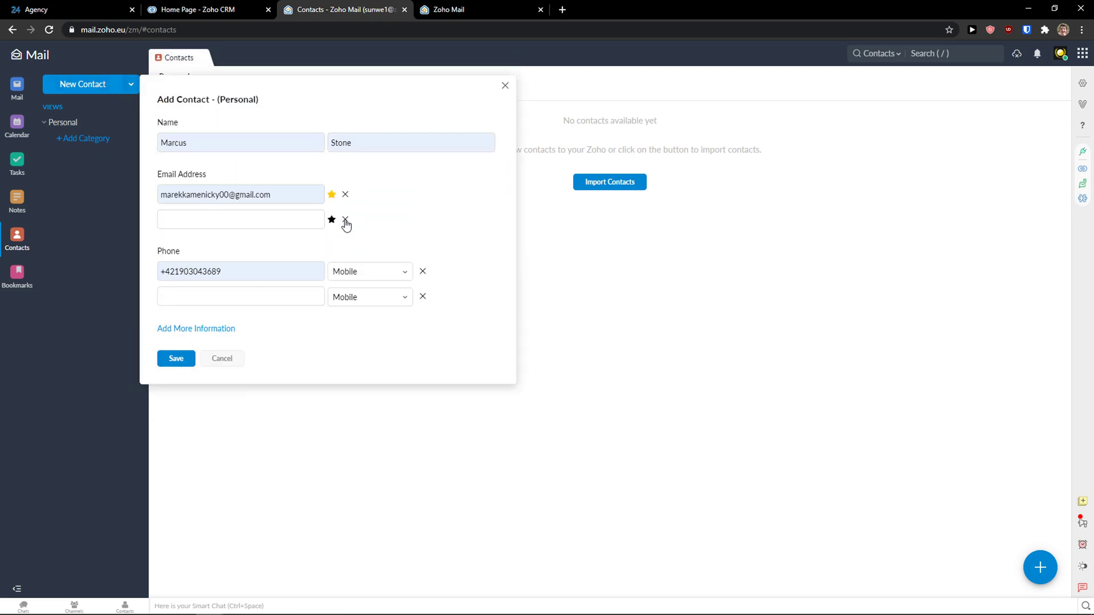
{"action": "left_click", "coordinate": [176, 360]}
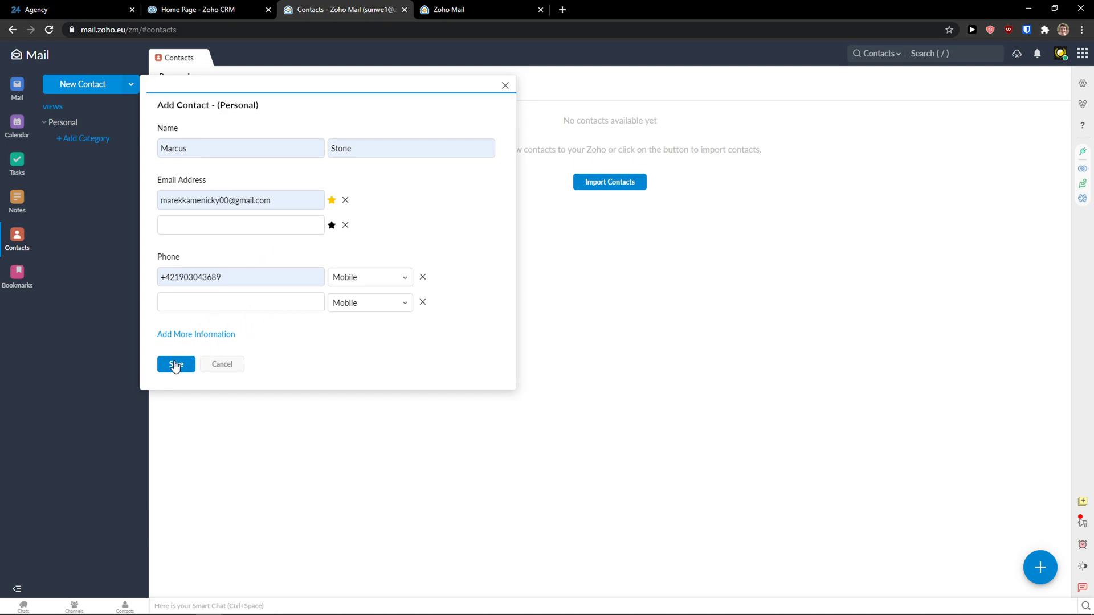
{"action": "left_click", "coordinate": [267, 165]}
{"action": "left_click", "coordinate": [280, 130]}
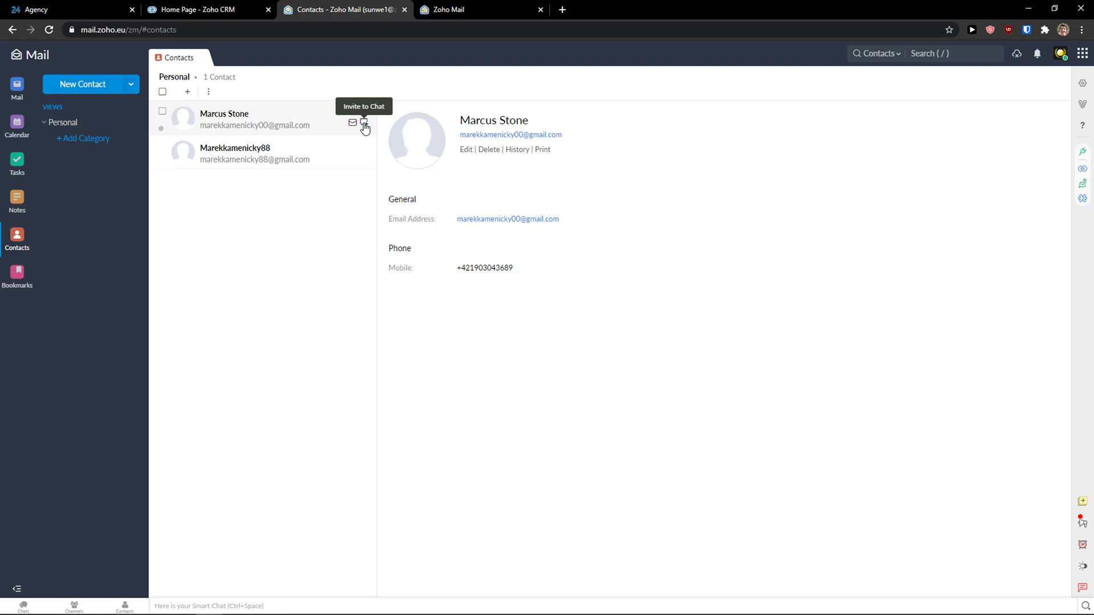
Go to Bookmarks and close a new bookmark form without saving
{"action": "left_click", "coordinate": [17, 274]}
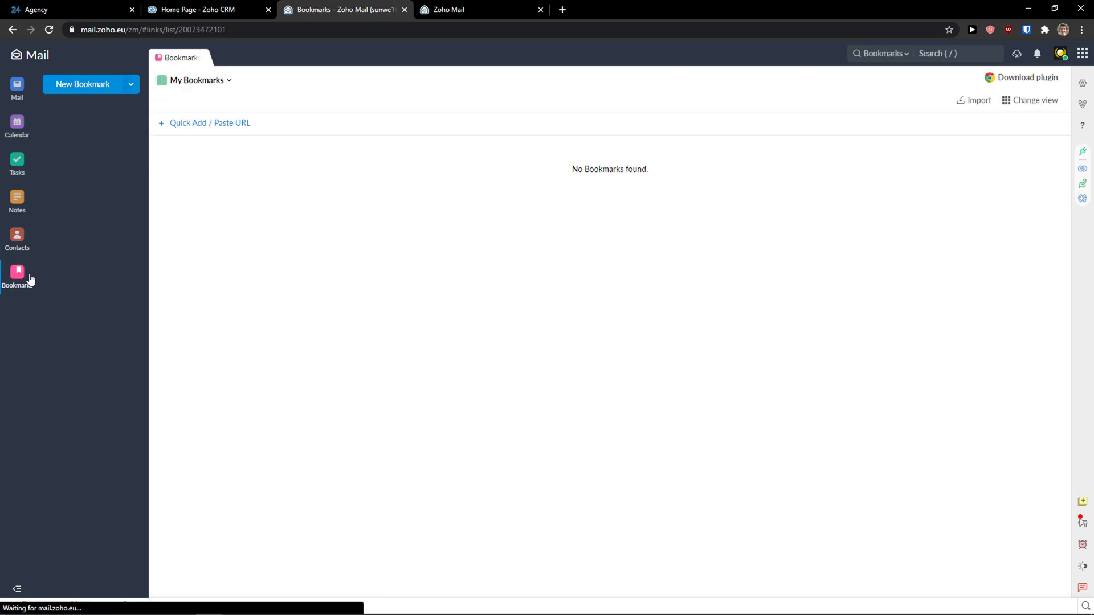
{"action": "left_click", "coordinate": [105, 90]}
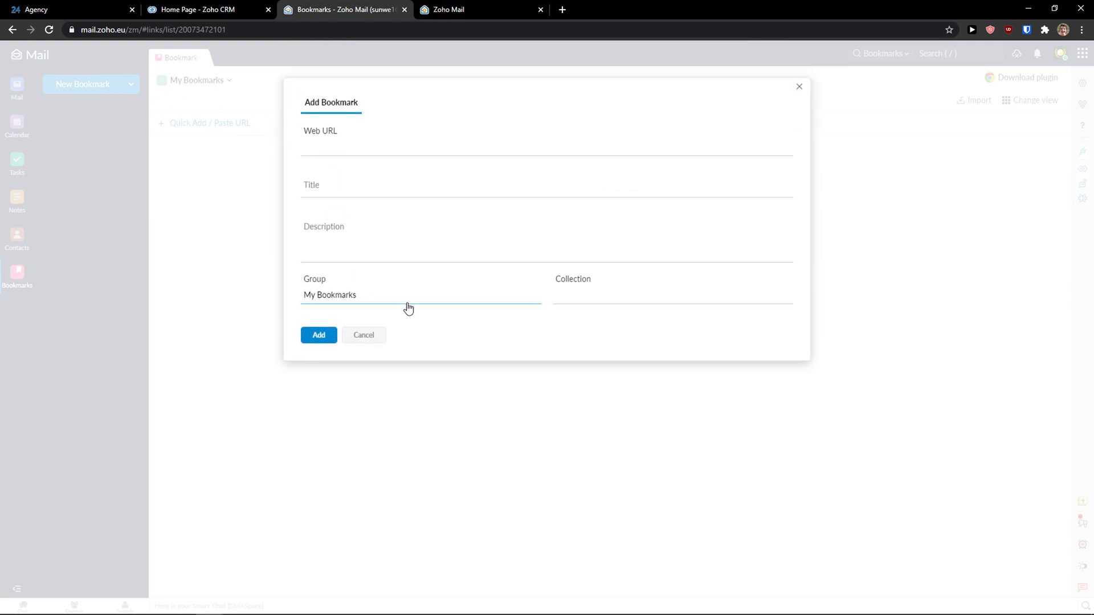
{"action": "left_click", "coordinate": [800, 89]}
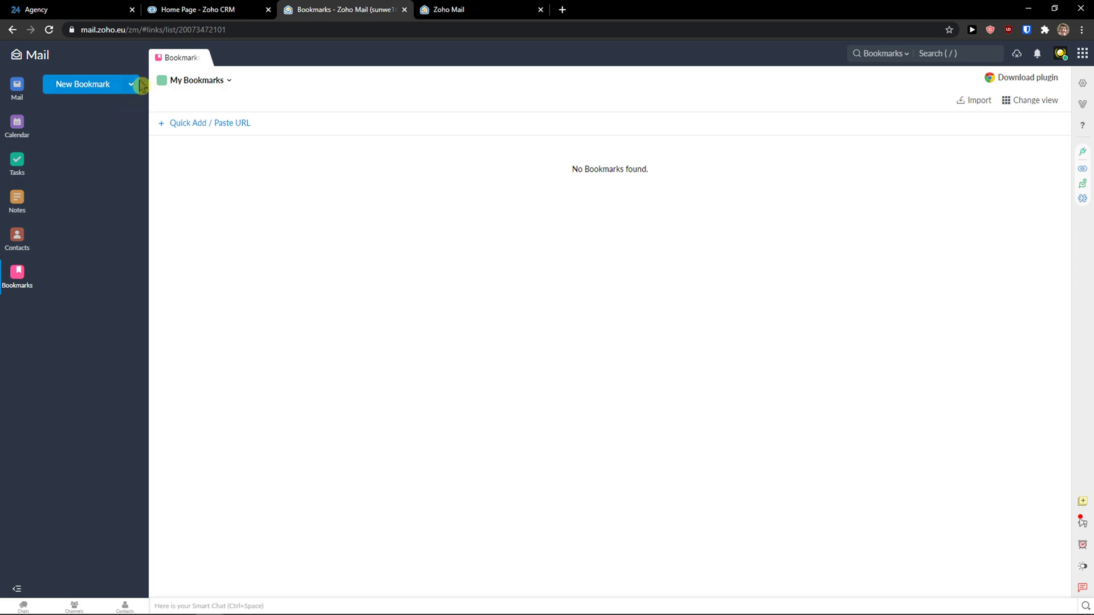
Open a new task form, close it unsaved, and return to the mail folders
{"action": "left_click", "coordinate": [131, 85]}
{"action": "left_click", "coordinate": [99, 143]}
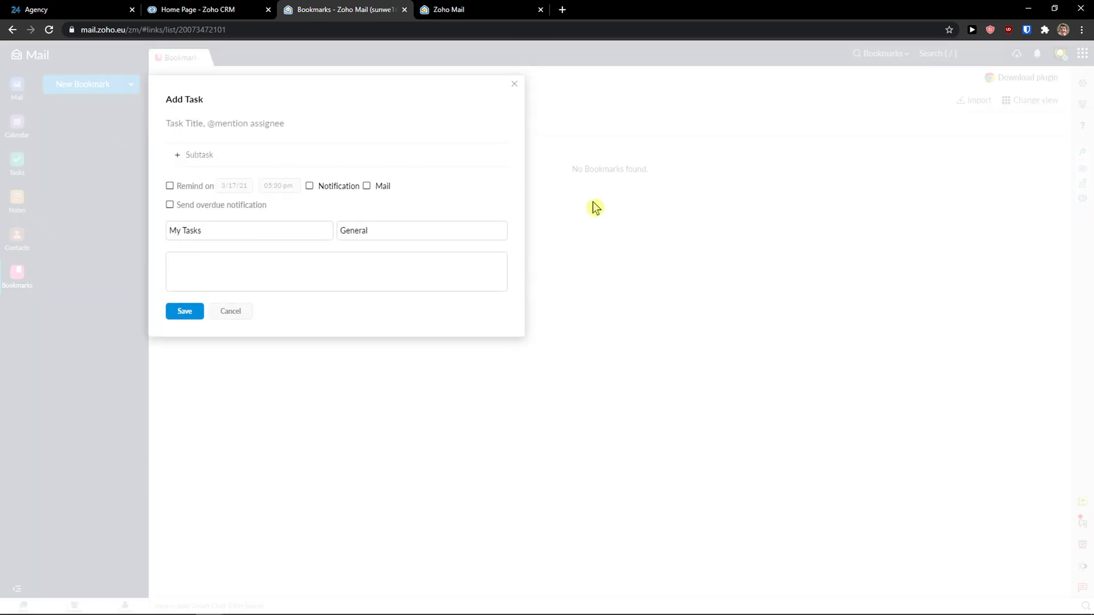
{"action": "left_click", "coordinate": [516, 86]}
{"action": "left_click", "coordinate": [17, 97]}
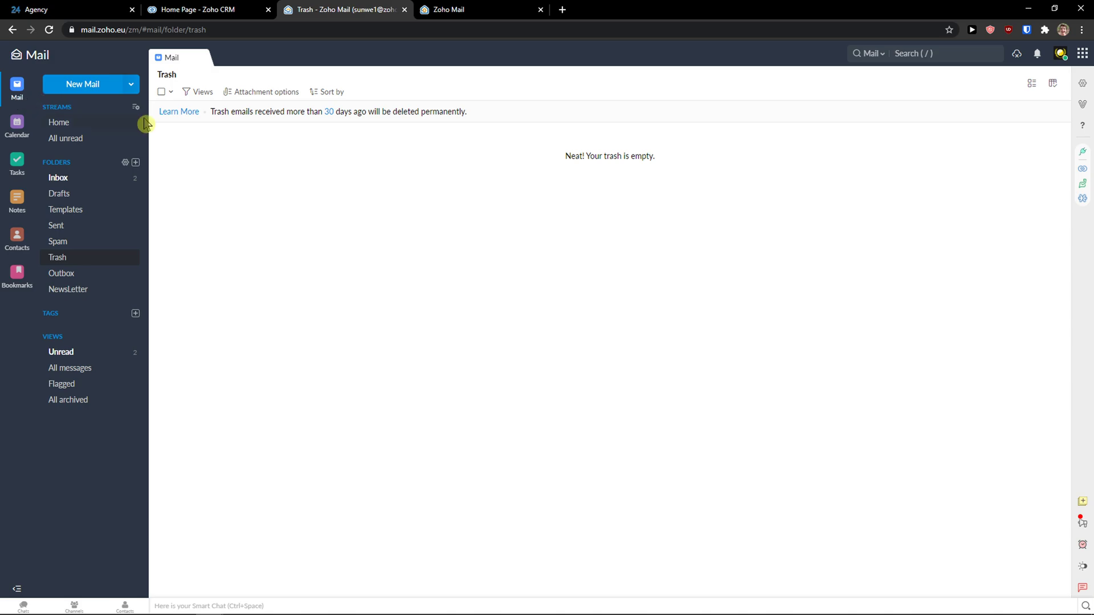
Open a New Task form from the create dropdown and close it unsaved
{"action": "left_click", "coordinate": [131, 85]}
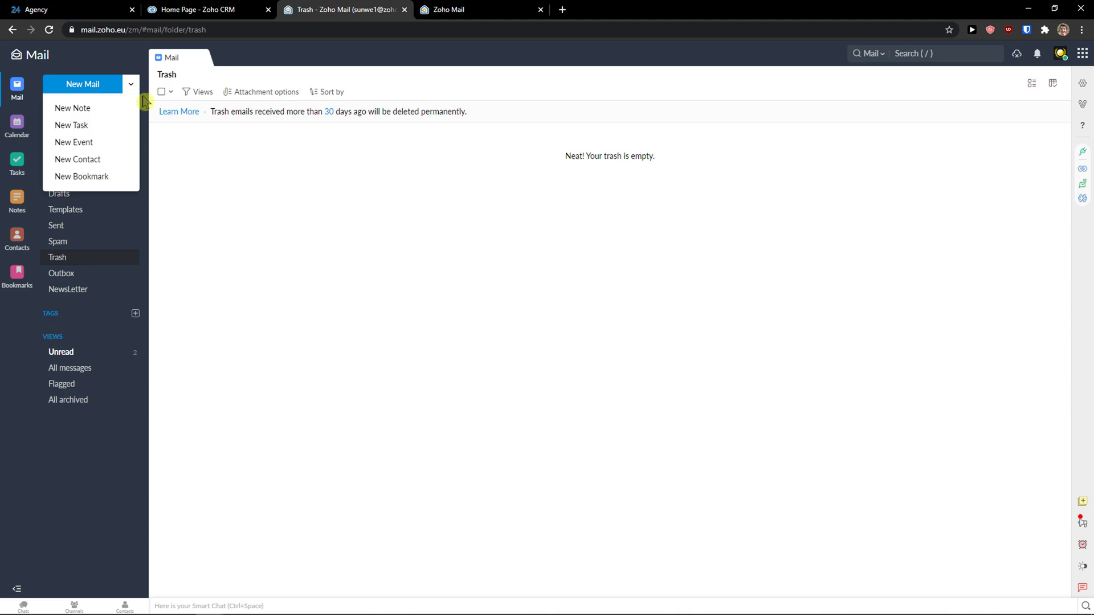
{"action": "left_click", "coordinate": [98, 125]}
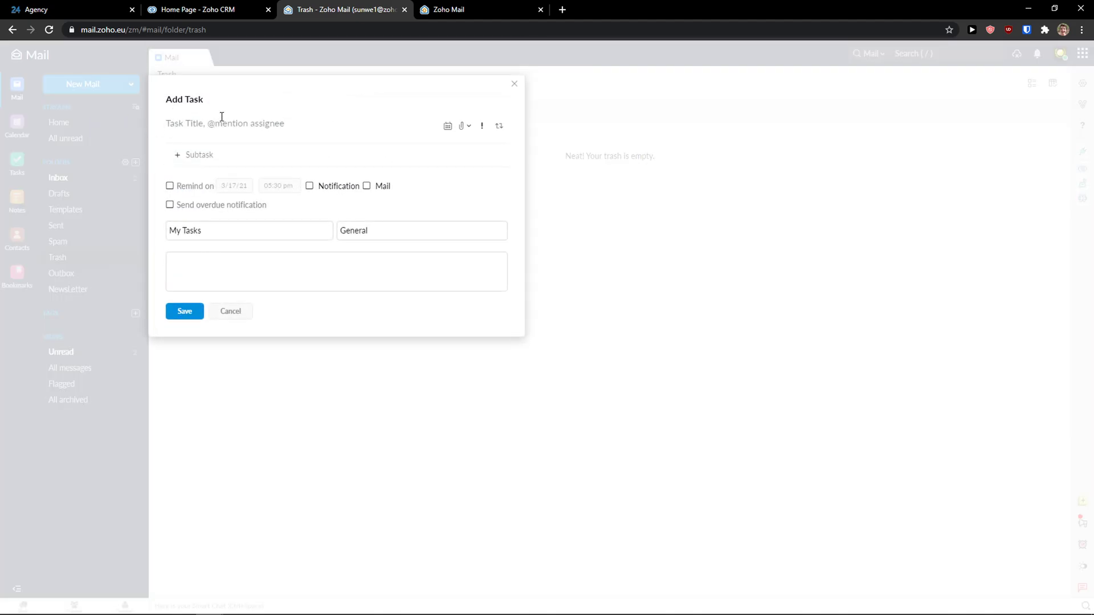
{"action": "left_click", "coordinate": [514, 85]}
Open and discard a New Event form, then start a blank new e-mail
{"action": "left_click", "coordinate": [131, 85]}
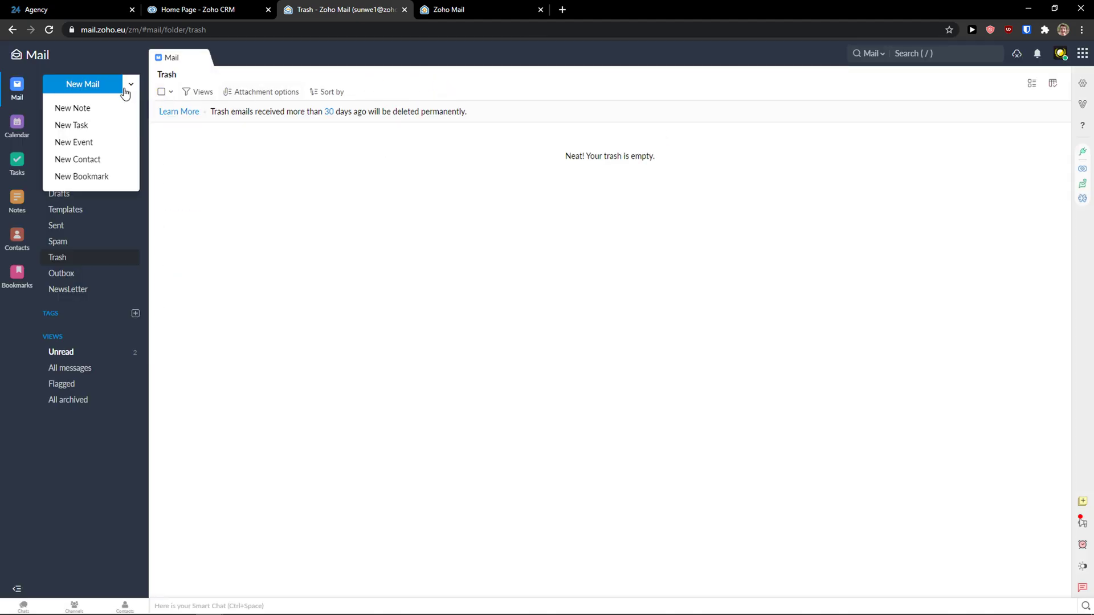
{"action": "left_click", "coordinate": [117, 149]}
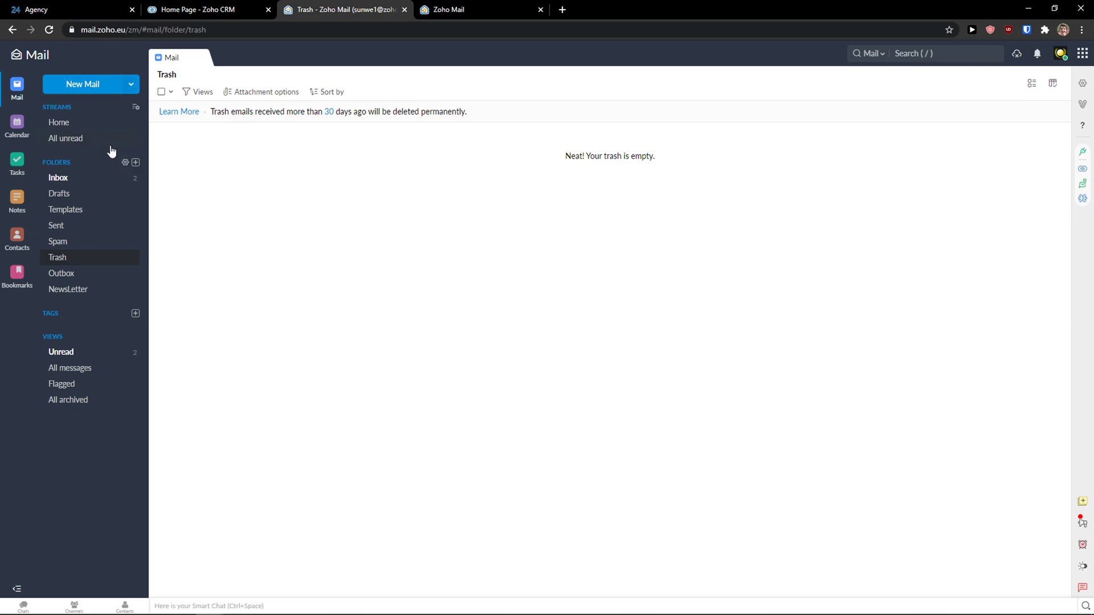
{"action": "left_click", "coordinate": [514, 85]}
{"action": "mouse_move", "coordinate": [211, 604]}
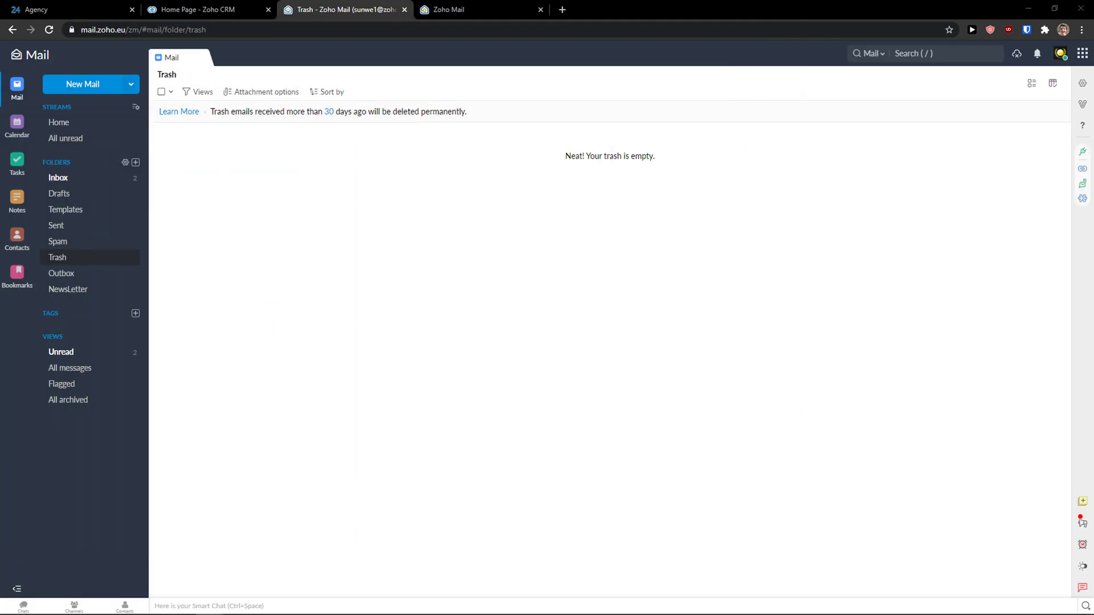
{"action": "left_click", "coordinate": [97, 86]}
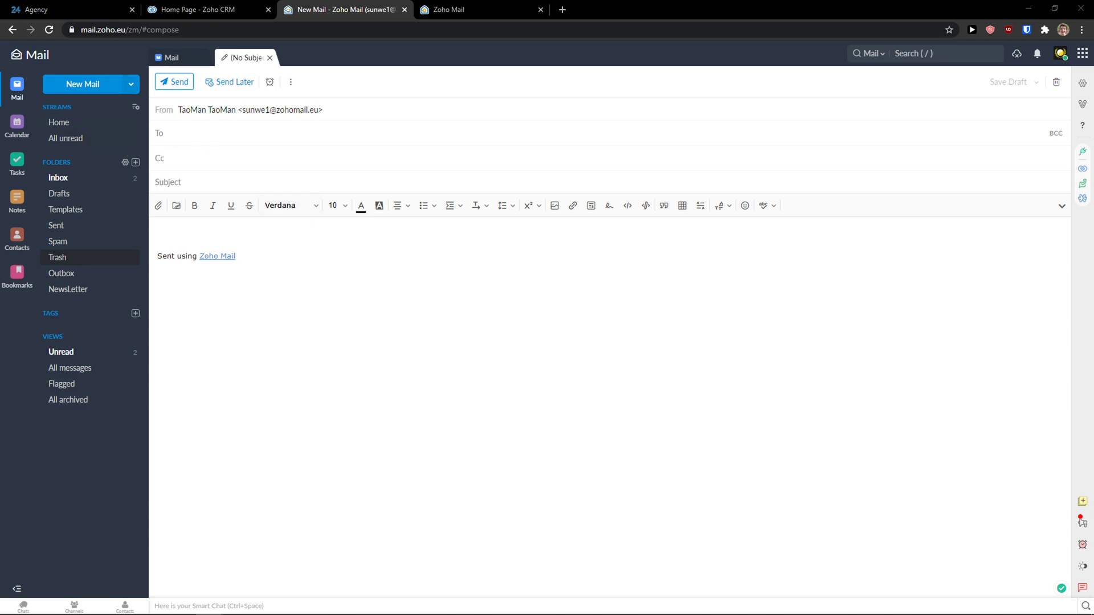
Go back to the Inbox, briefly reopen the unsent draft, then open Streams Home
{"action": "left_click", "coordinate": [17, 87]}
{"action": "left_click", "coordinate": [66, 179]}
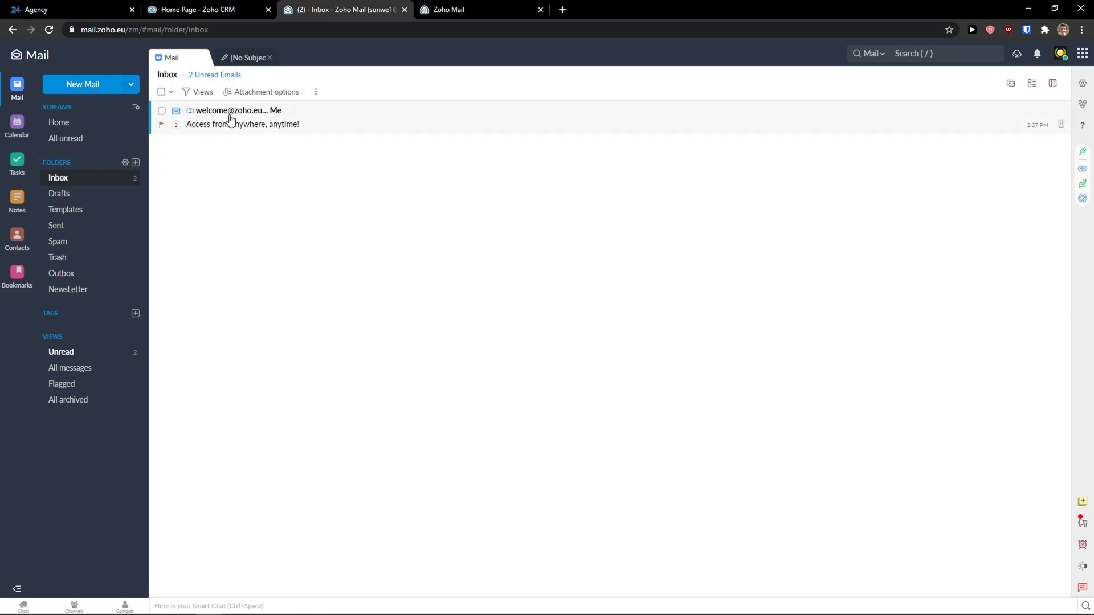
{"action": "left_click", "coordinate": [225, 61]}
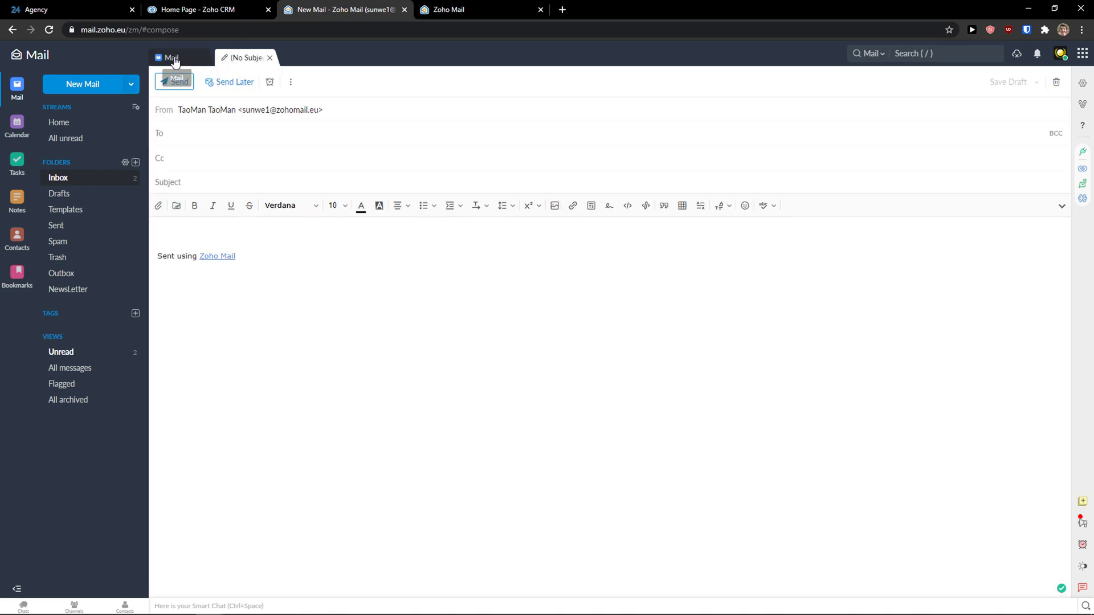
{"action": "left_click", "coordinate": [175, 60]}
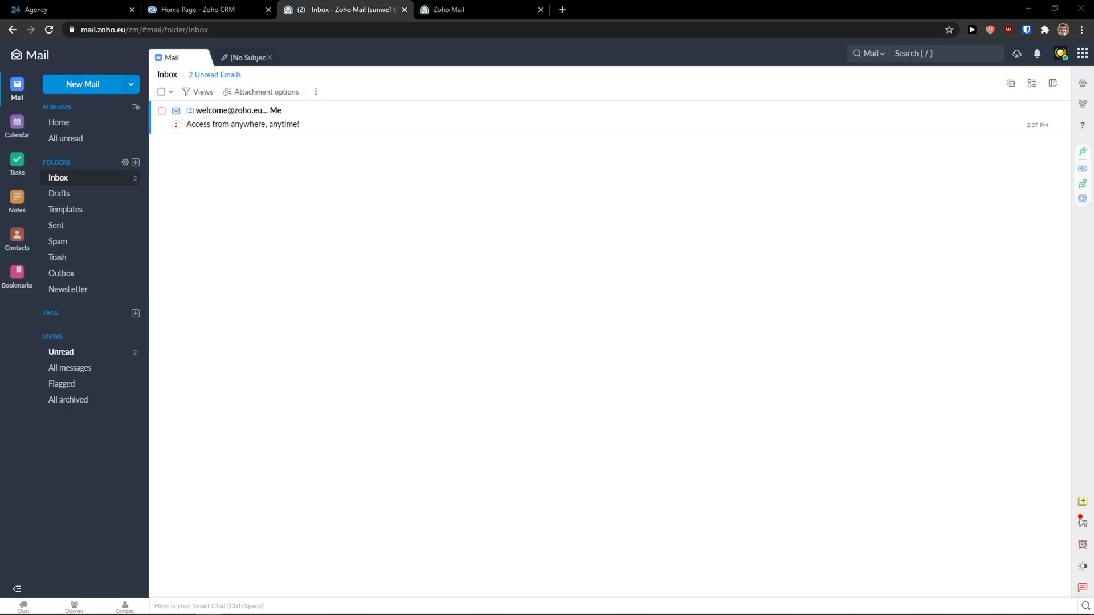
{"action": "left_click", "coordinate": [55, 119]}
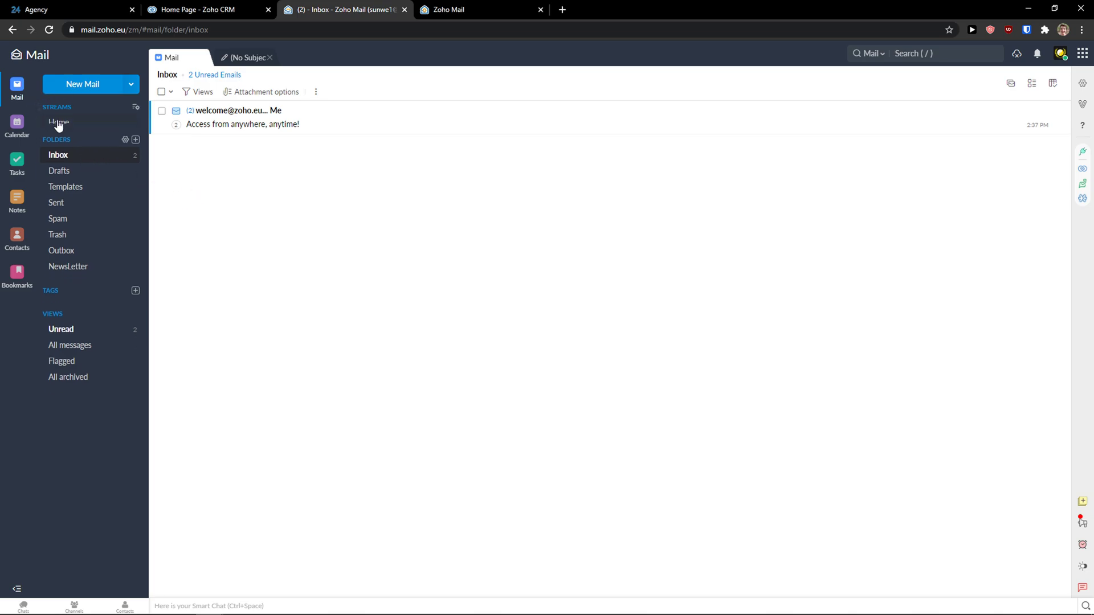
Read through the 'Access from anywhere' welcome email, then open the new 'work' email
{"action": "left_click", "coordinate": [50, 109]}
{"action": "left_click", "coordinate": [188, 57]}
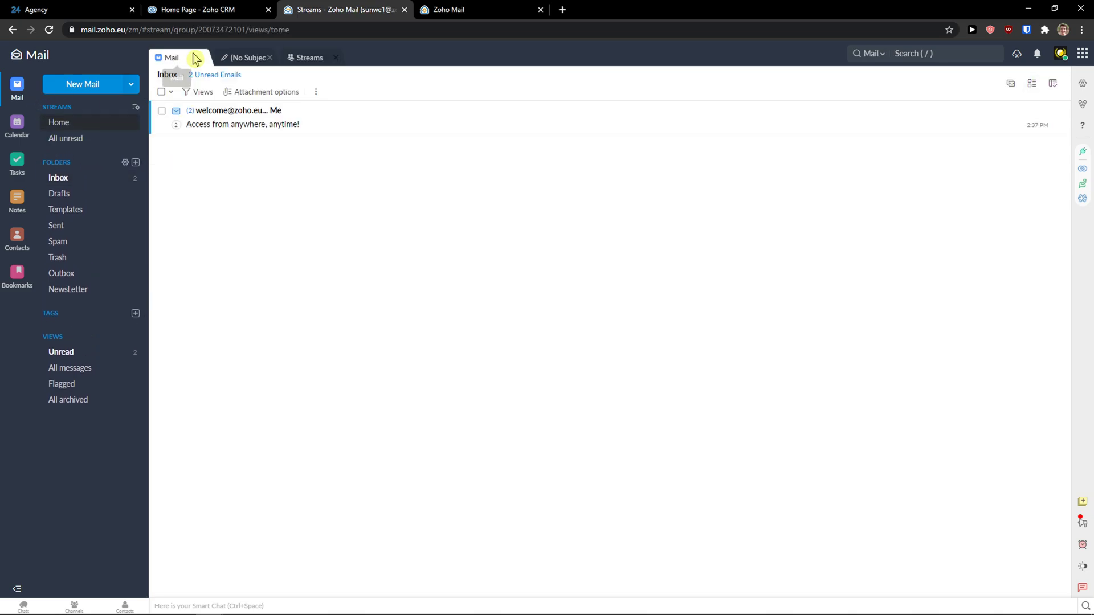
{"action": "left_click", "coordinate": [225, 123]}
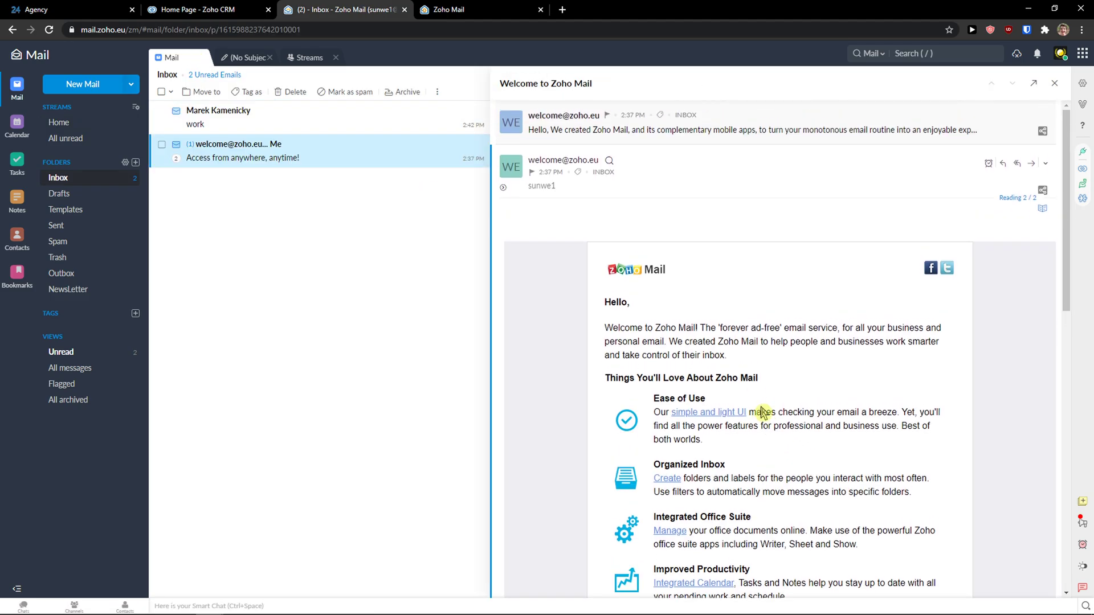
{"action": "scroll", "coordinate": [662, 320], "scroll_direction": "down", "scroll_amount": 3}
{"action": "scroll", "coordinate": [662, 320], "scroll_direction": "down", "scroll_amount": 3}
{"action": "scroll", "coordinate": [660, 331], "scroll_direction": "up", "scroll_amount": 5}
{"action": "scroll", "coordinate": [590, 336], "scroll_direction": "down", "scroll_amount": 5}
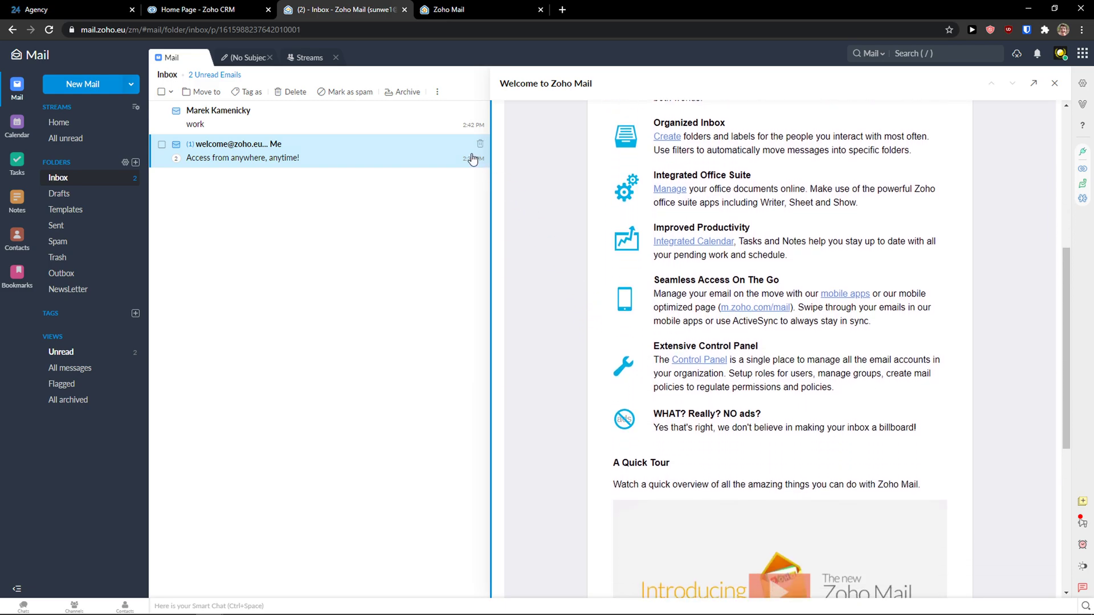
{"action": "left_click", "coordinate": [276, 121]}
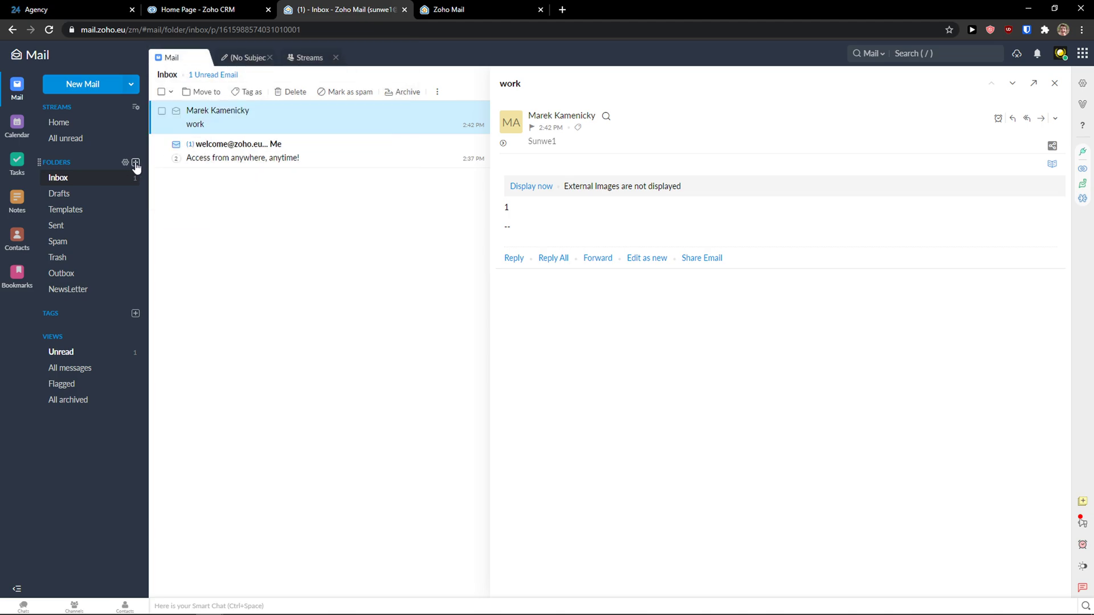
Create a new mail folder named 'Work related'
{"action": "left_click", "coordinate": [135, 163]}
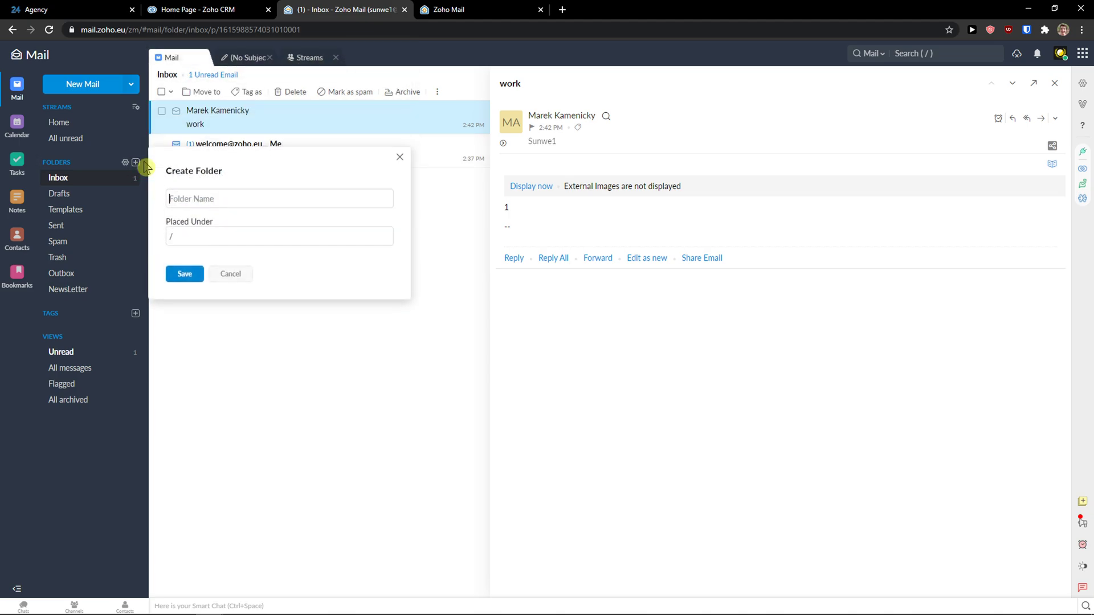
{"action": "type", "text": "Work related"}
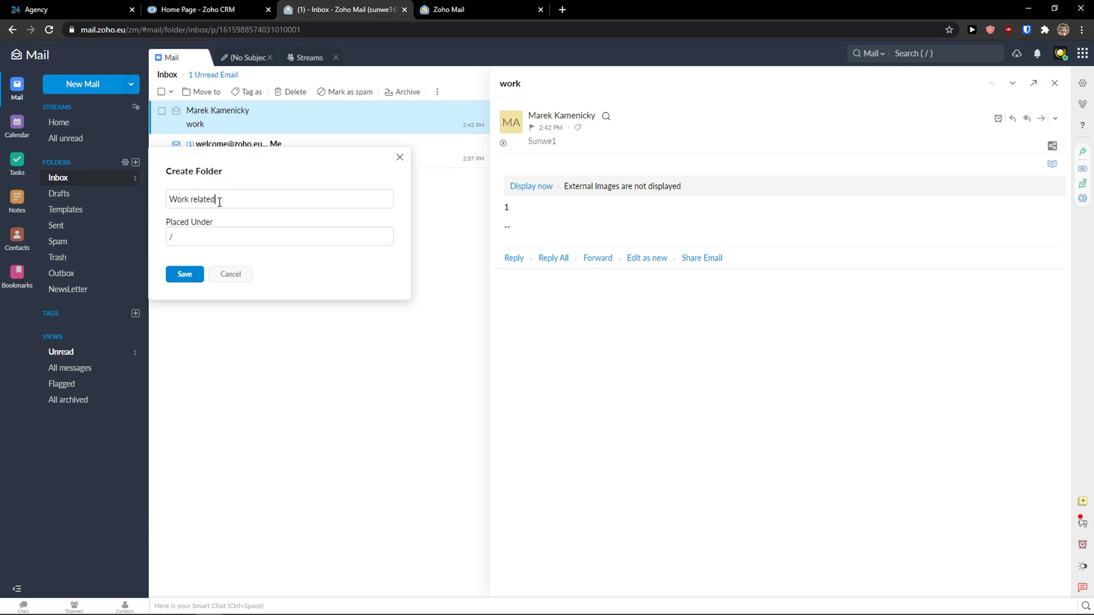
{"action": "left_click", "coordinate": [181, 276]}
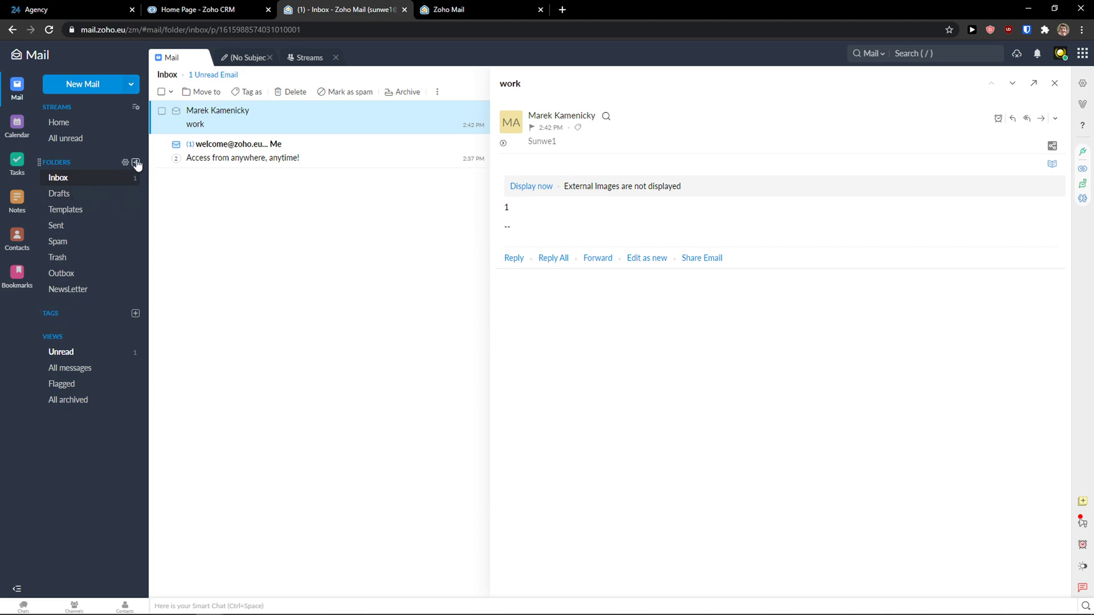
Create a second folder named 'What I have to buy' and return to the mail view
{"action": "left_click", "coordinate": [136, 162]}
{"action": "type", "text": "W"}
{"action": "key", "text": "BackSpace"}
{"action": "type", "text": "What I have to buy"}
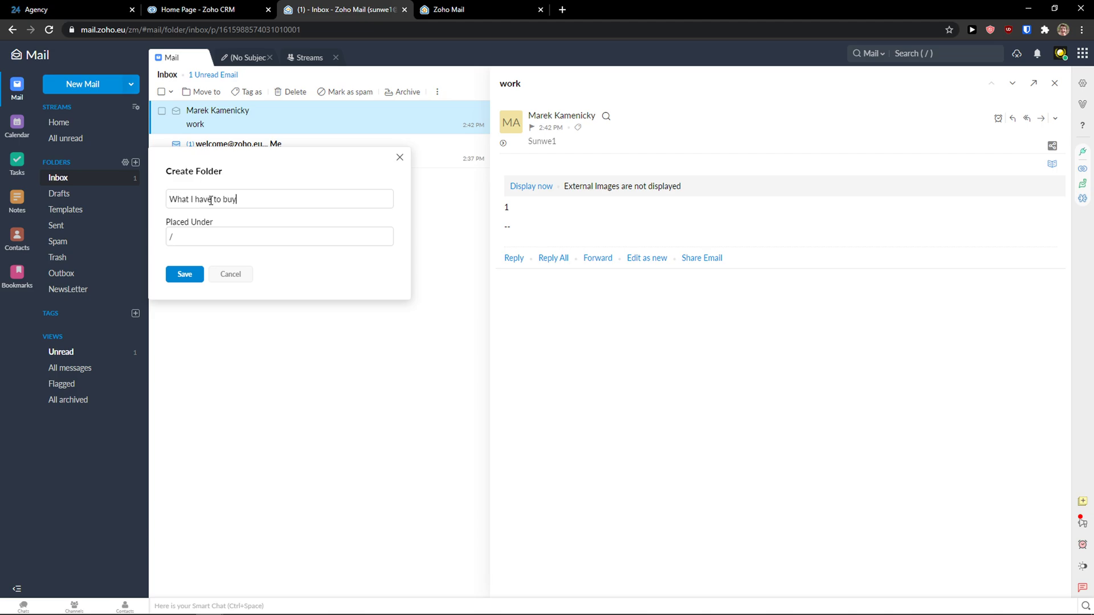
{"action": "left_click", "coordinate": [184, 275]}
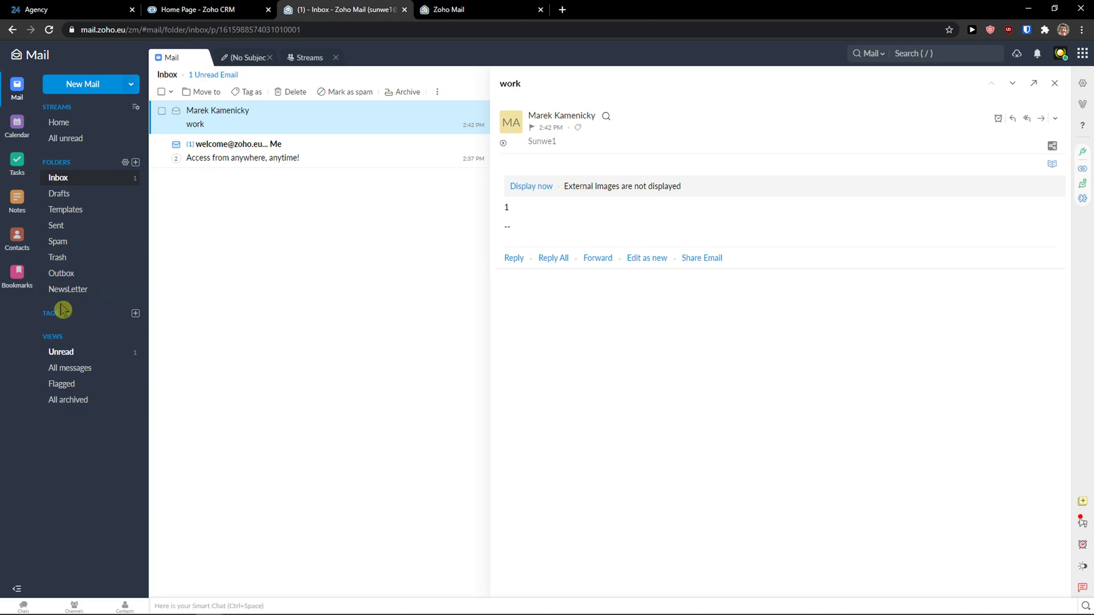
{"action": "left_click", "coordinate": [16, 127]}
{"action": "left_click", "coordinate": [17, 95]}
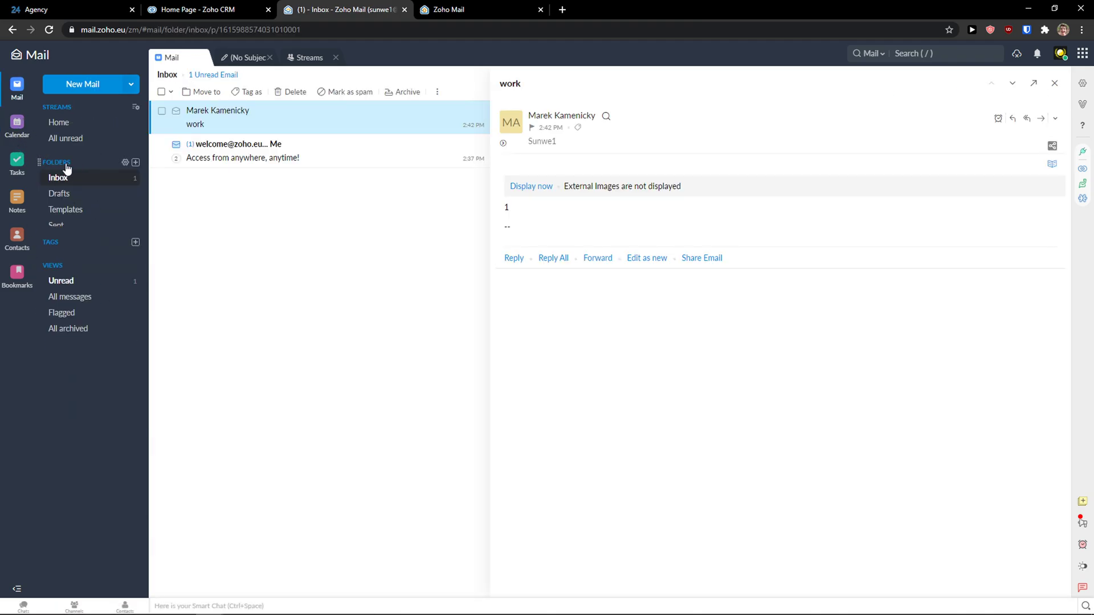
Open the Folders settings page and bring back the sidebar folder list
{"action": "left_click", "coordinate": [126, 162]}
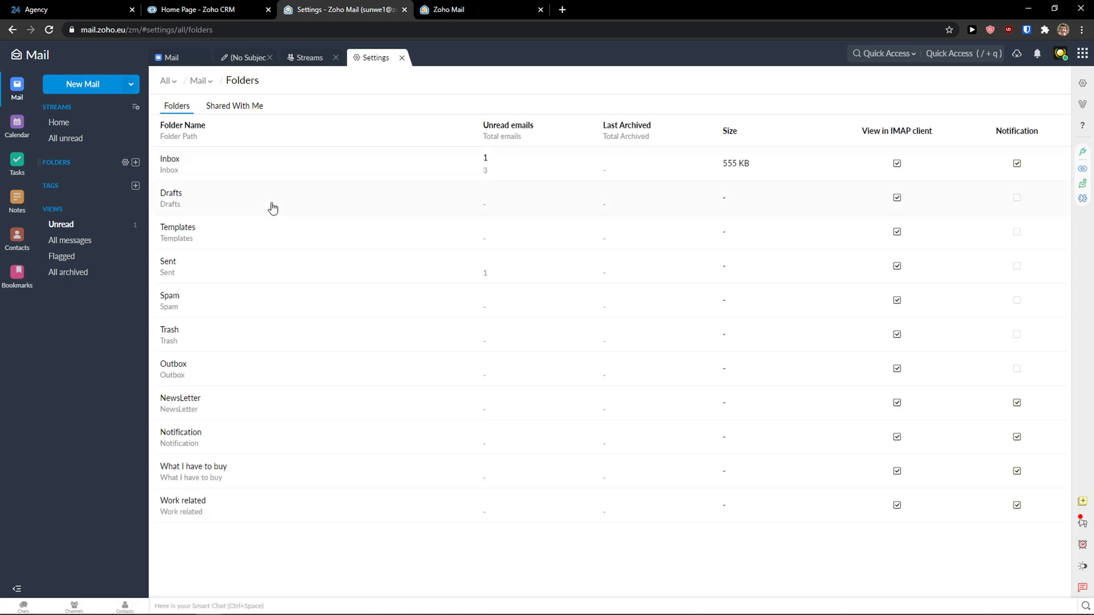
{"action": "left_click", "coordinate": [282, 542]}
{"action": "left_click", "coordinate": [58, 168]}
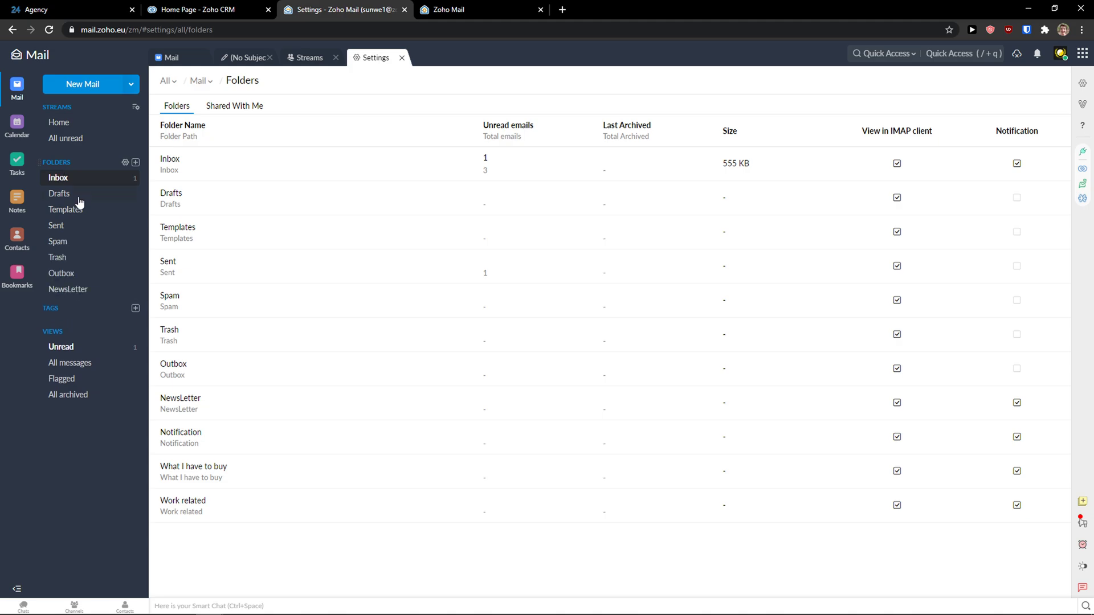
View the Work related and Templates folder details, then return to the Inbox
{"action": "left_click", "coordinate": [198, 513]}
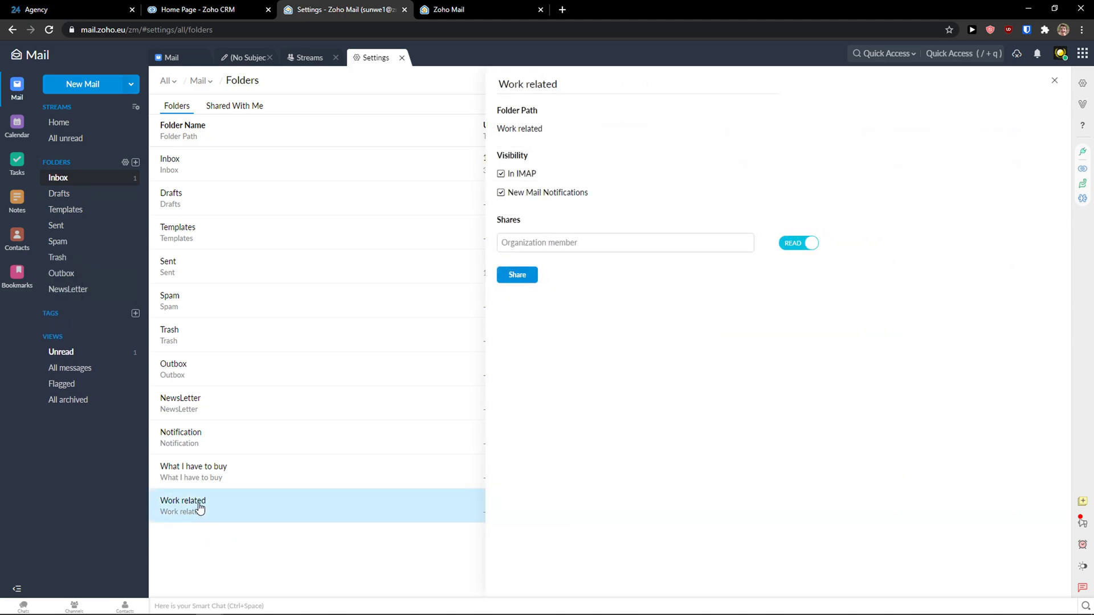
{"action": "left_click", "coordinate": [199, 507]}
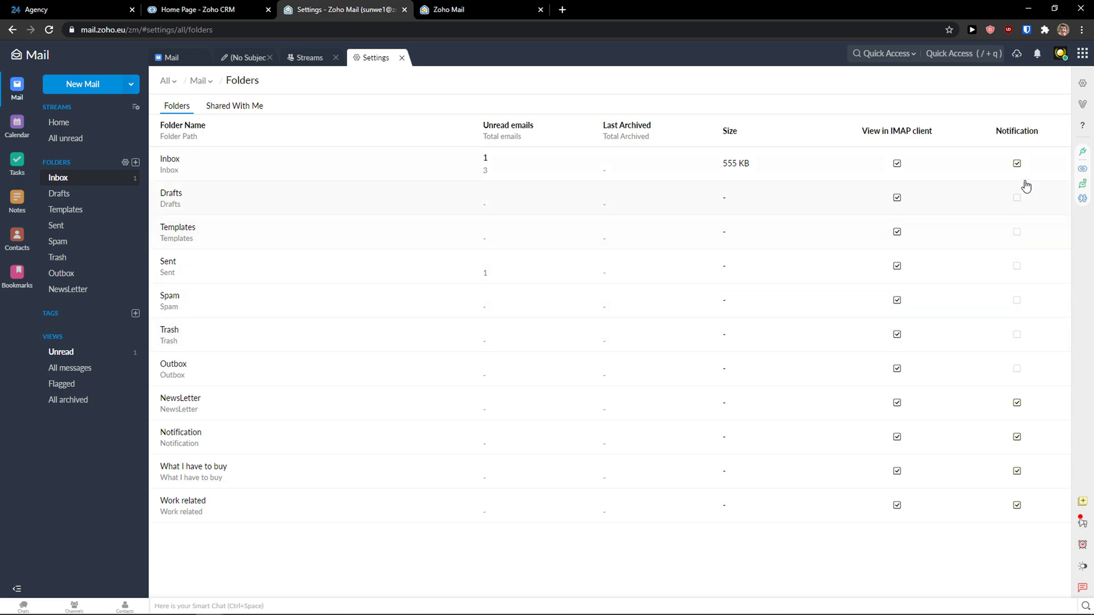
{"action": "left_click_drag", "start_coordinate": [184, 228], "coordinate": [248, 235]}
{"action": "left_click", "coordinate": [249, 234]}
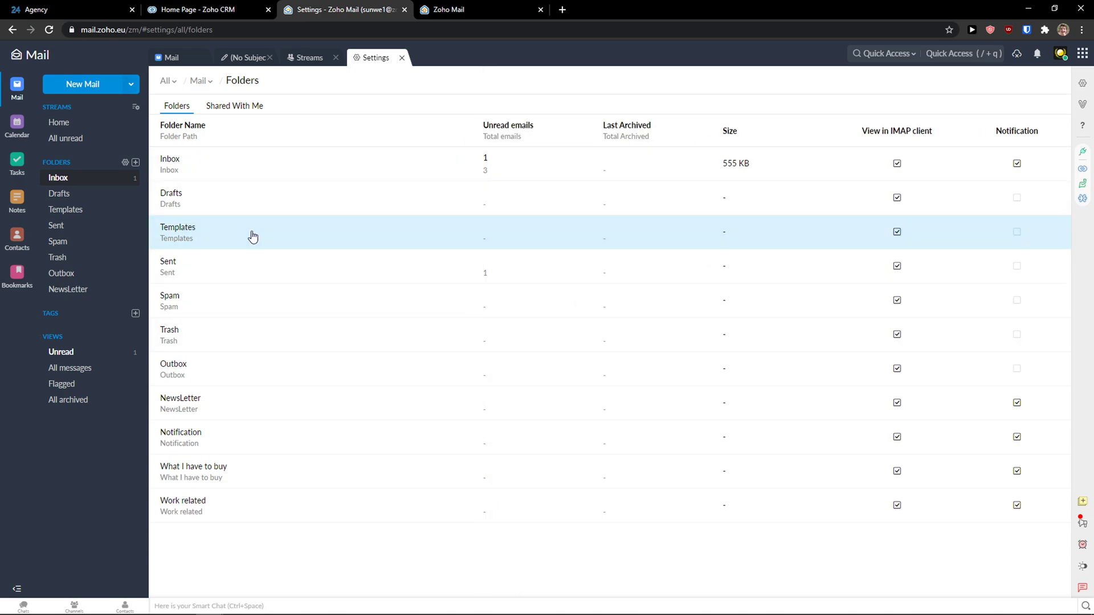
{"action": "left_click", "coordinate": [211, 229]}
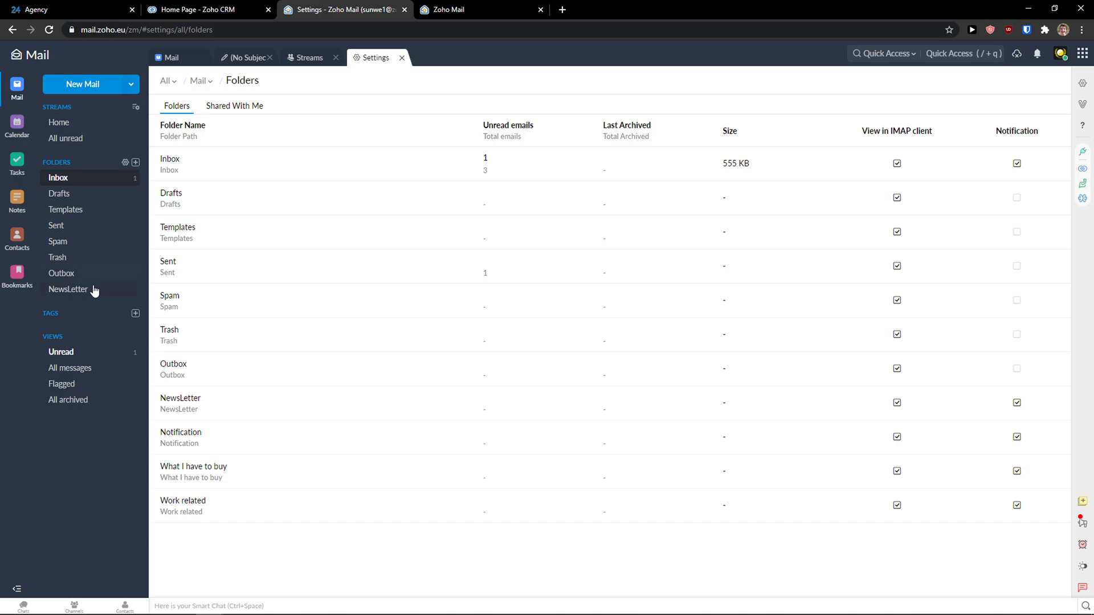
{"action": "left_click", "coordinate": [13, 91]}
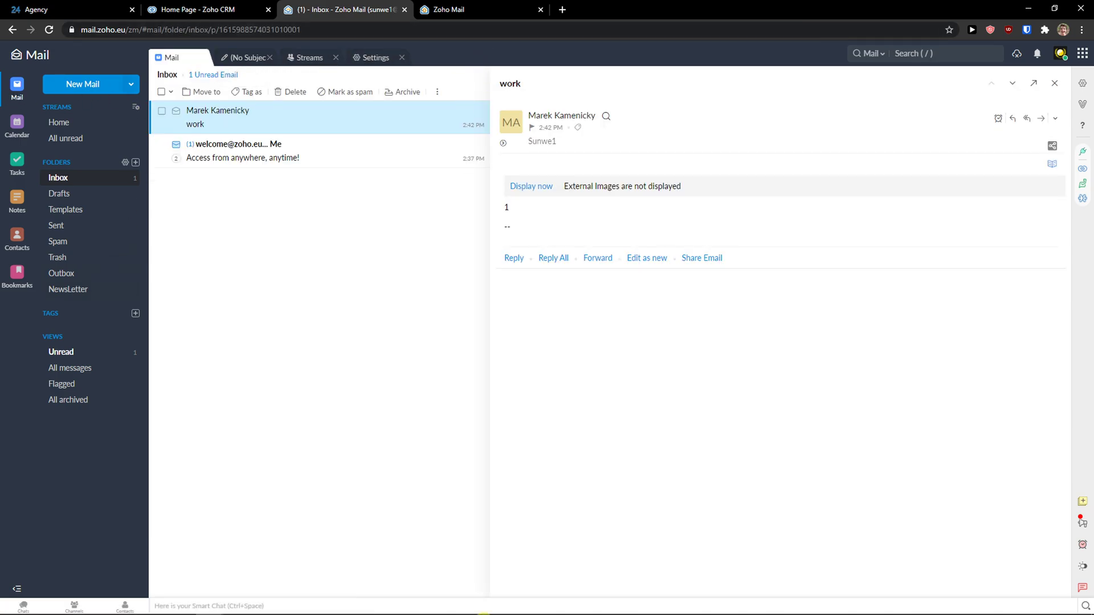
Resize the split between mail list and reading pane, then show the Zoho apps launcher
{"action": "left_click", "coordinate": [436, 613]}
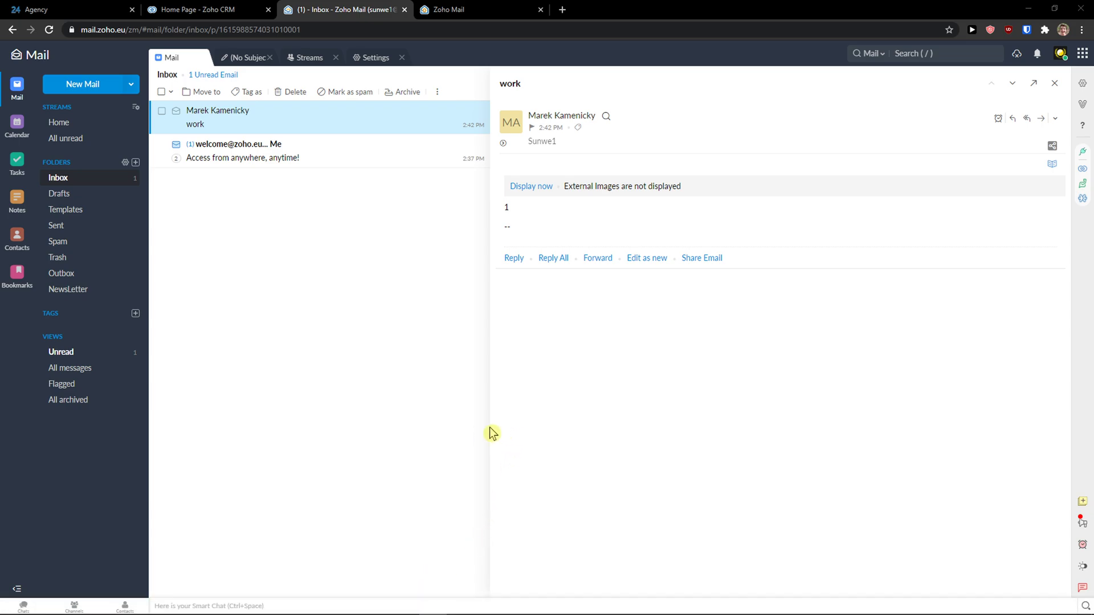
{"action": "left_click_drag", "start_coordinate": [491, 423], "coordinate": [515, 436]}
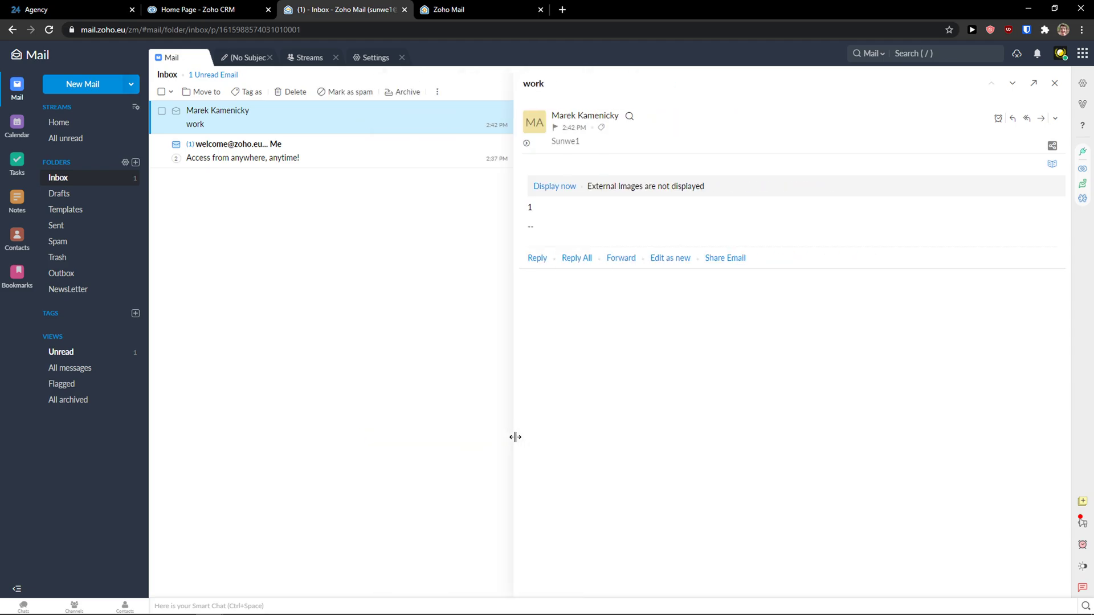
{"action": "left_click", "coordinate": [1082, 53]}
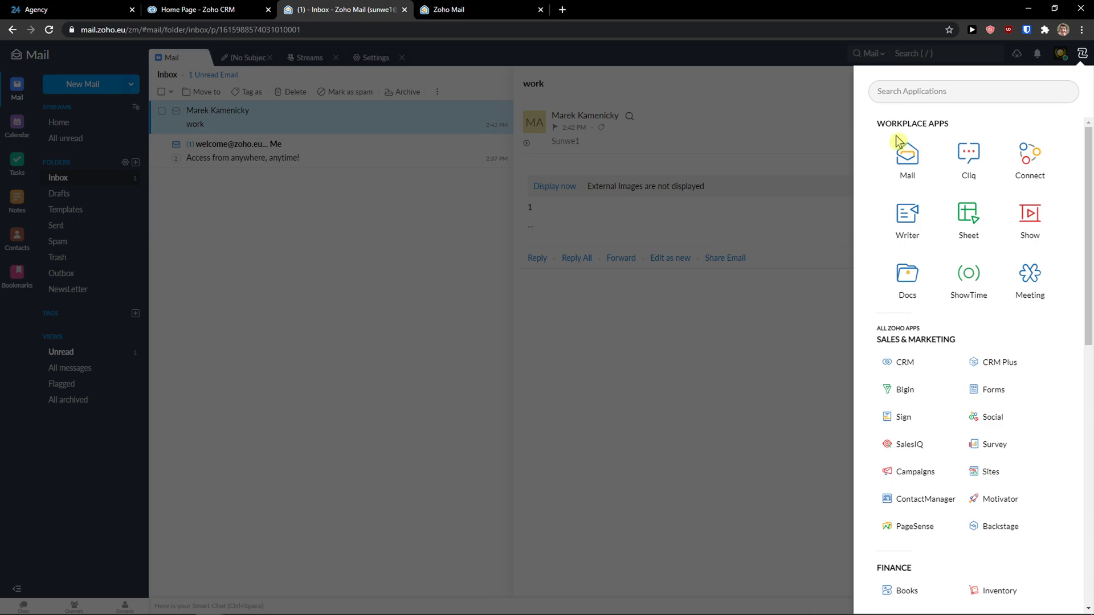
Scroll the apps launcher through the Finance, Email & Collaboration and IT & Help Desk groups
{"action": "scroll", "coordinate": [892, 141], "scroll_direction": "down", "scroll_amount": 3}
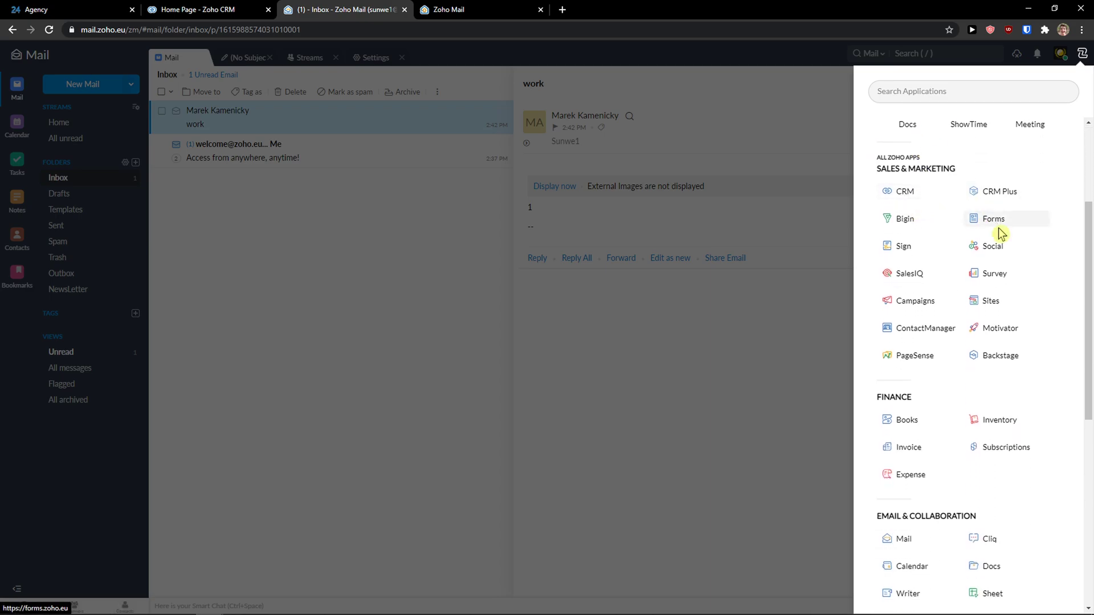
{"action": "scroll", "coordinate": [998, 254], "scroll_direction": "down", "scroll_amount": 1}
{"action": "scroll", "coordinate": [994, 266], "scroll_direction": "down", "scroll_amount": 1}
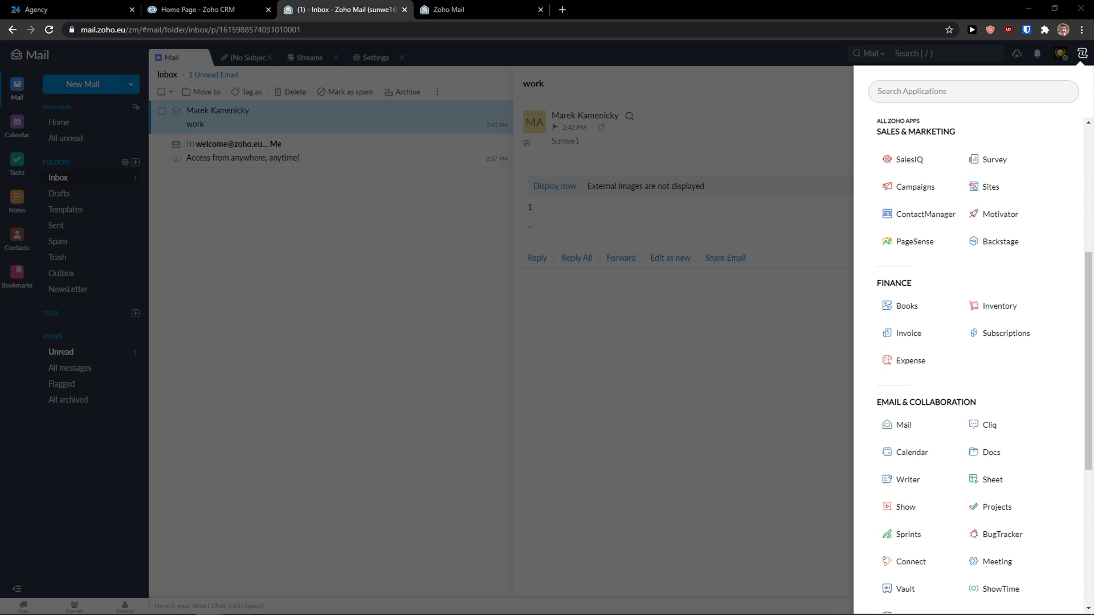
{"action": "scroll", "coordinate": [1035, 469], "scroll_direction": "down", "scroll_amount": 4}
{"action": "scroll", "coordinate": [969, 454], "scroll_direction": "up", "scroll_amount": 2}
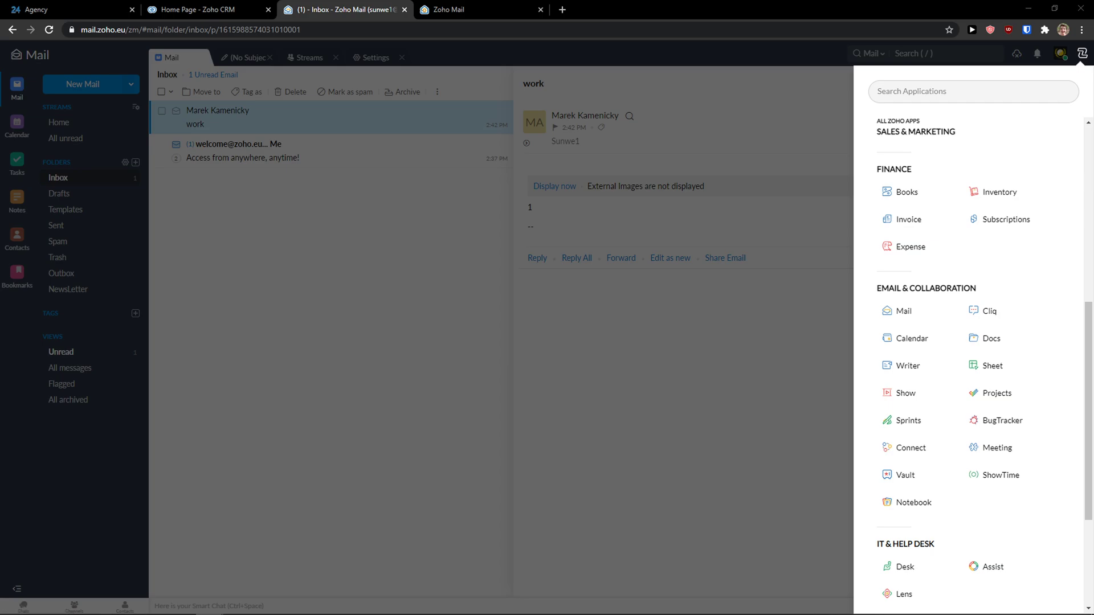